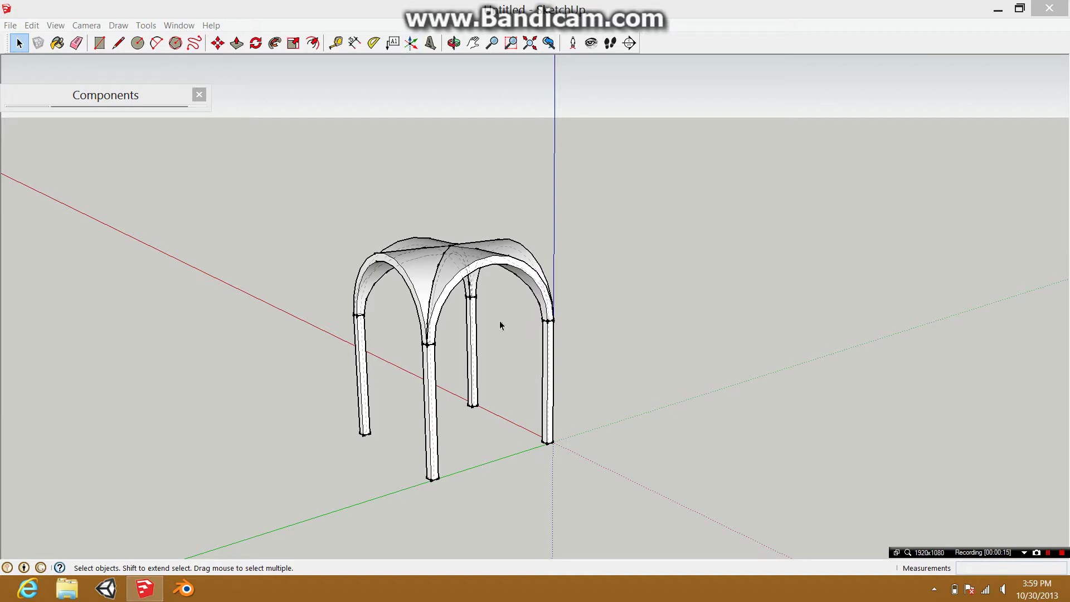
Step: Orbit around the double arch to inspect it and move the Components panel slightly higher
middle_click_drag(406, 329, 655, 153)
scroll(518, 240, "up", 3)
middle_click_drag(502, 245, 468, 171)
left_click(483, 167)
left_click(736, 248)
middle_click_drag(736, 248, 124, 22)
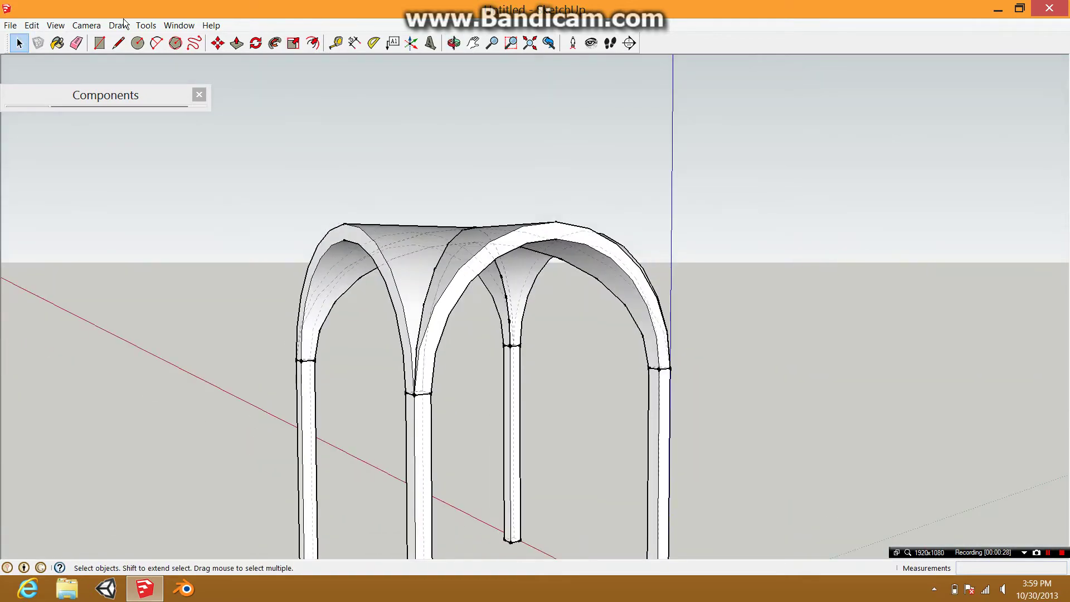
left_click_drag(135, 104, 132, 75)
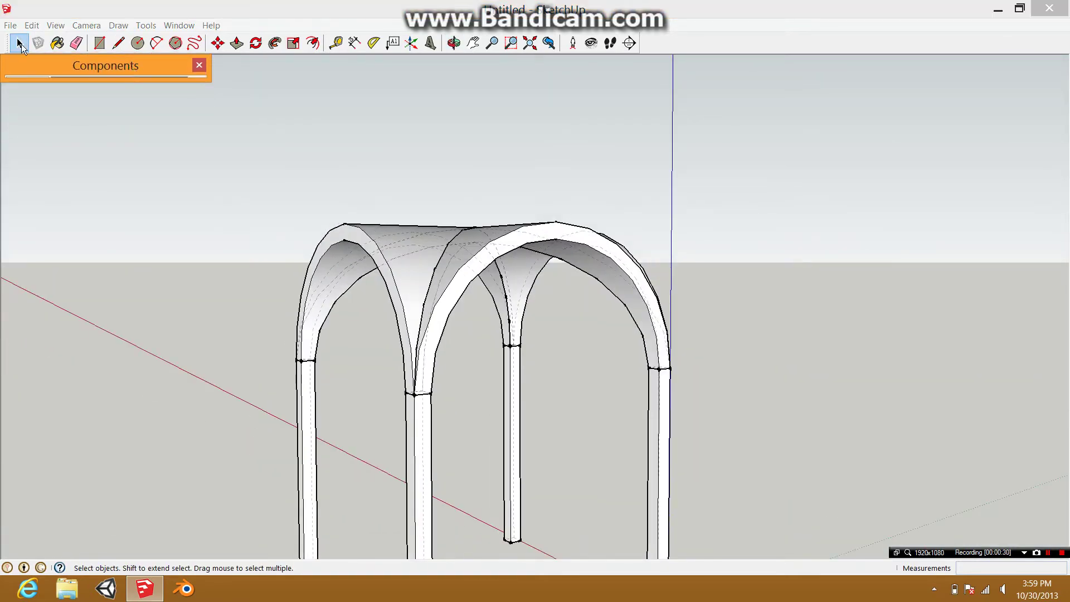
Step: Save the arch model as 'arch dom', start a new model, and delete its default figure
left_click(10, 26)
left_click(26, 41)
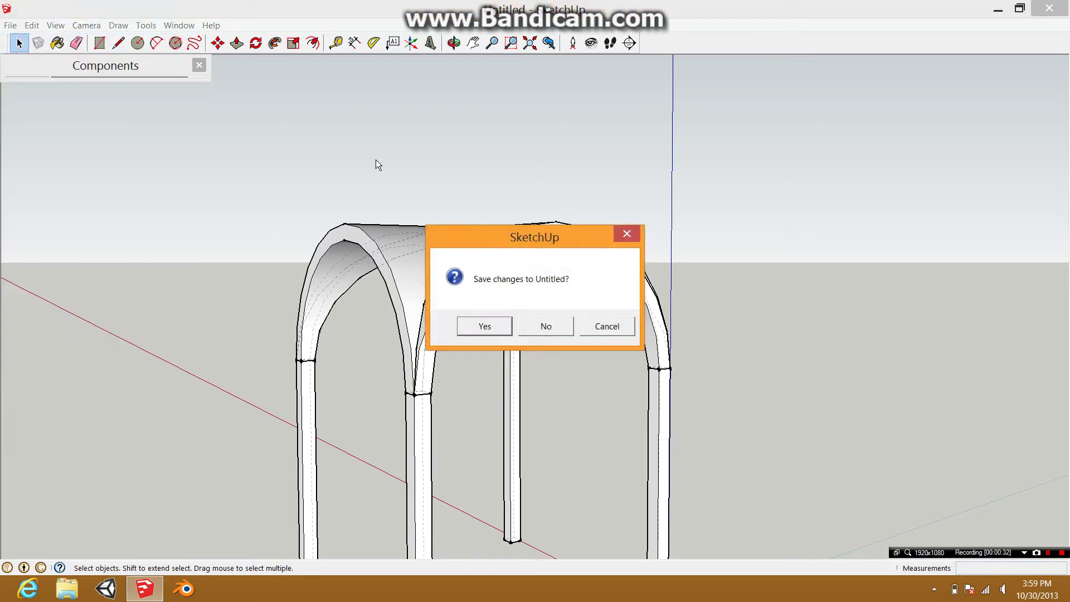
left_click(485, 327)
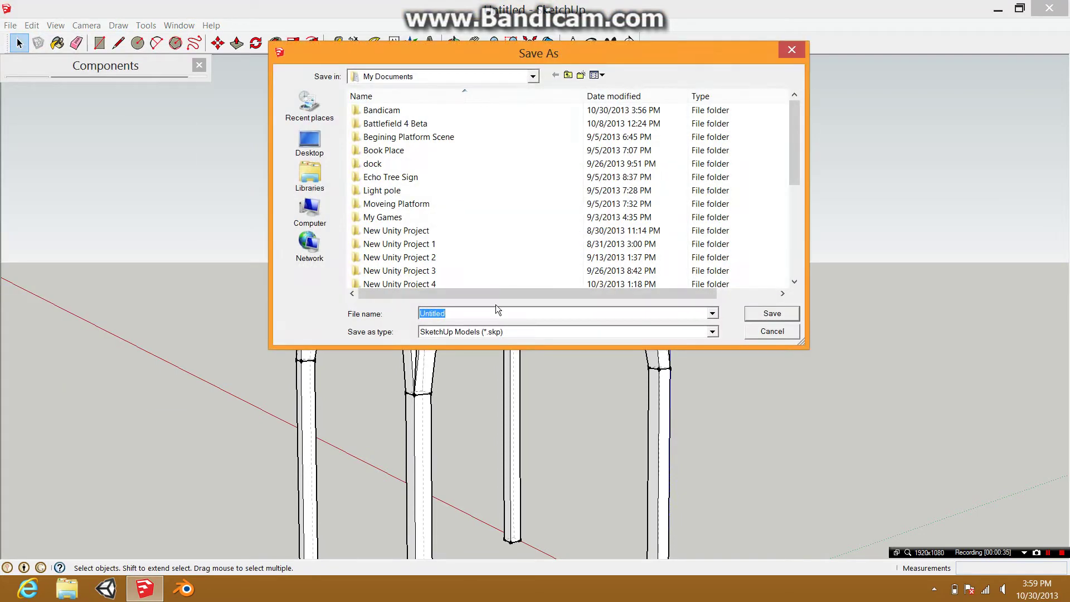
type("arch dome")
left_click(792, 313)
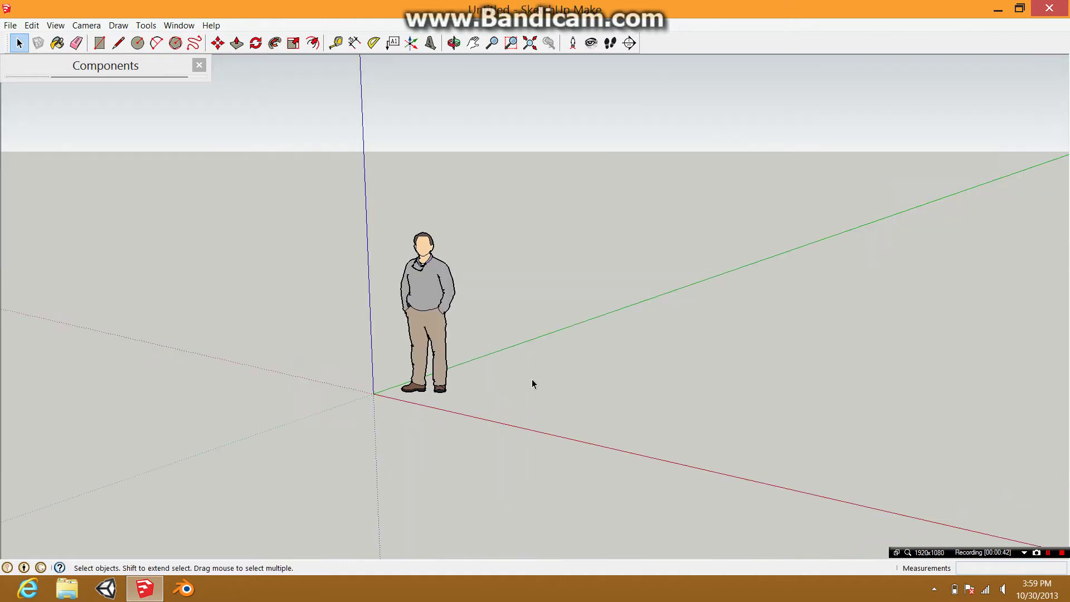
left_click(432, 287)
key("Delete")
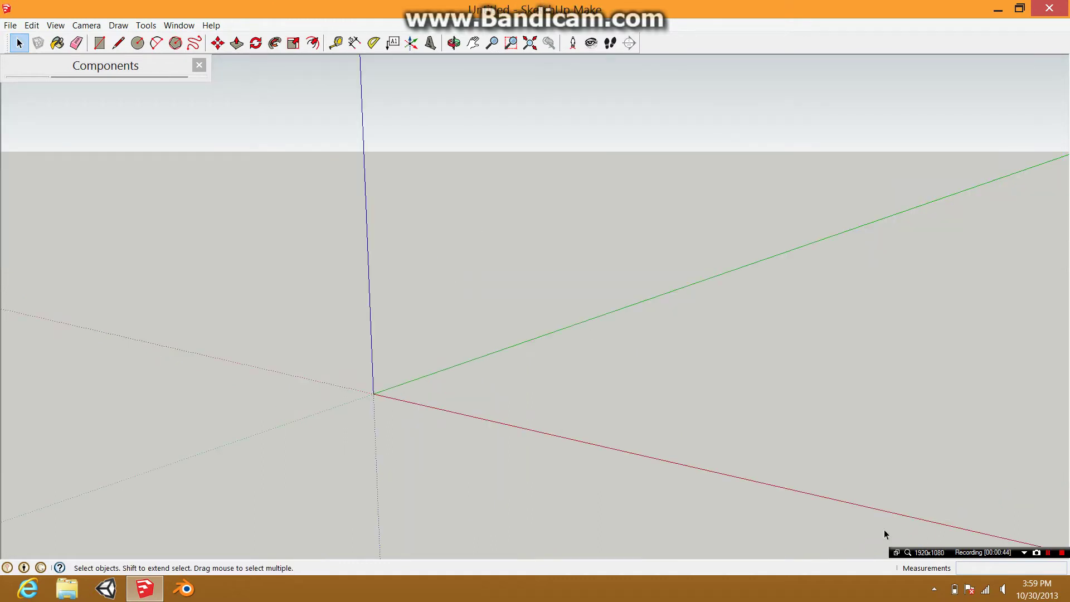
Step: Draw a 5 by 5 rectangle starting at the origin
middle_click_drag(382, 399, 429, 422)
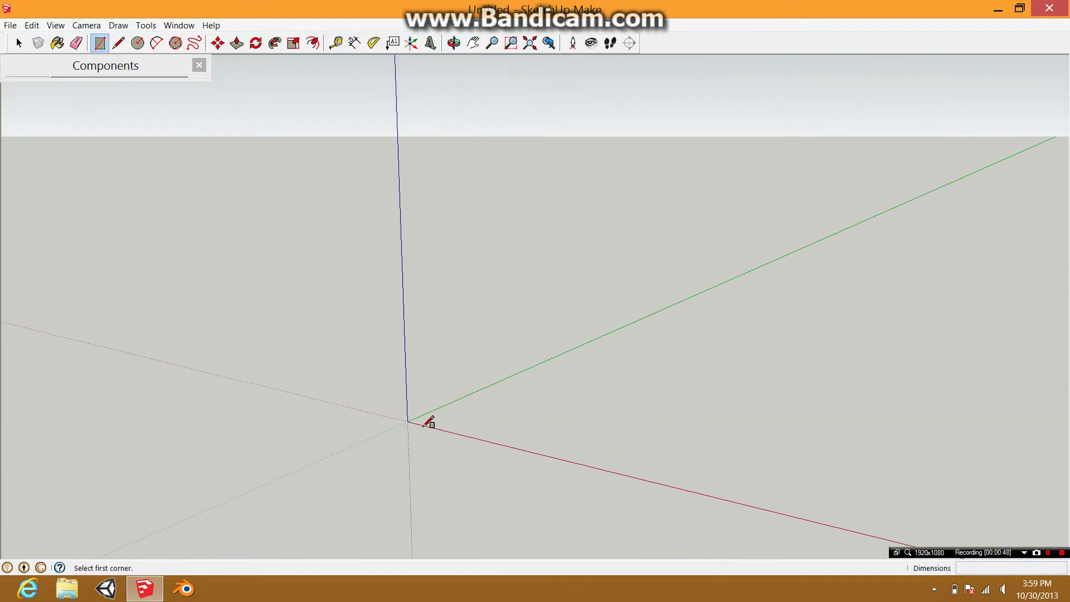
left_click(408, 422)
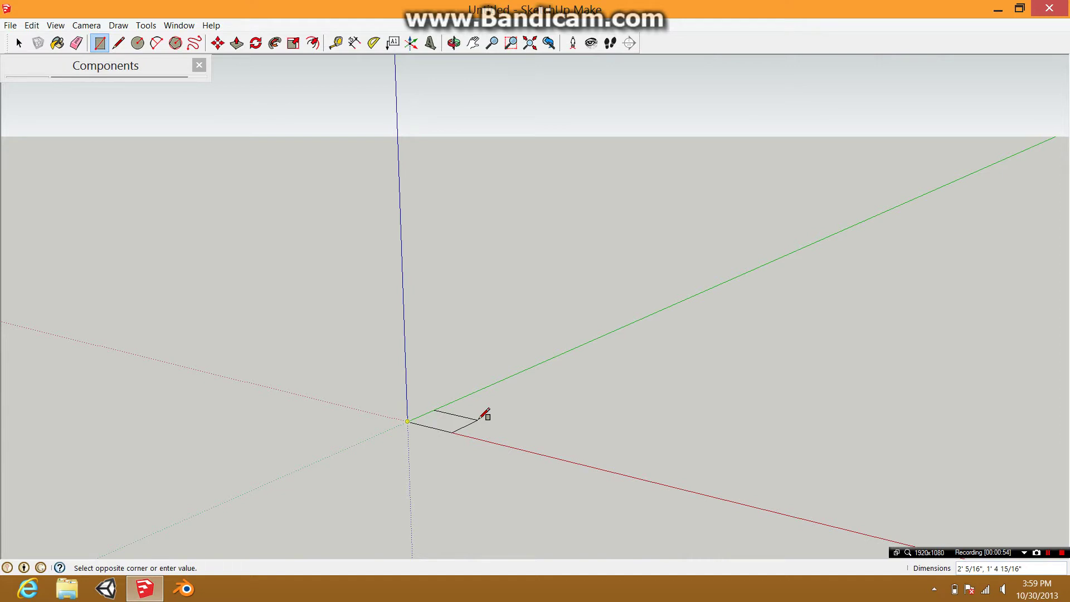
key("Return")
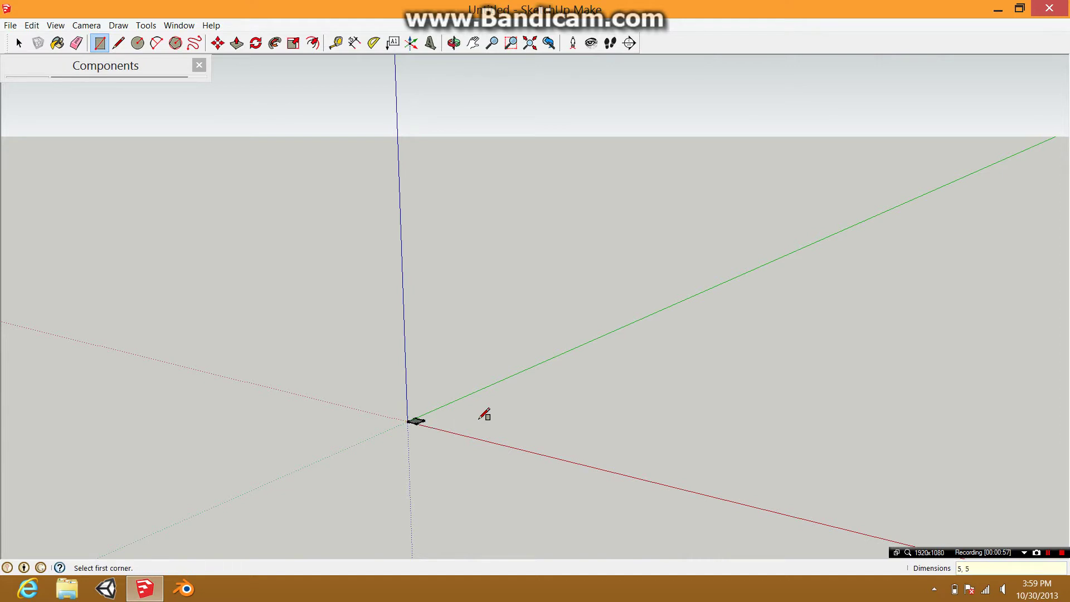
Step: Push/pull the rectangle up 7' into a slim column
middle_click_drag(403, 444, 279, 310)
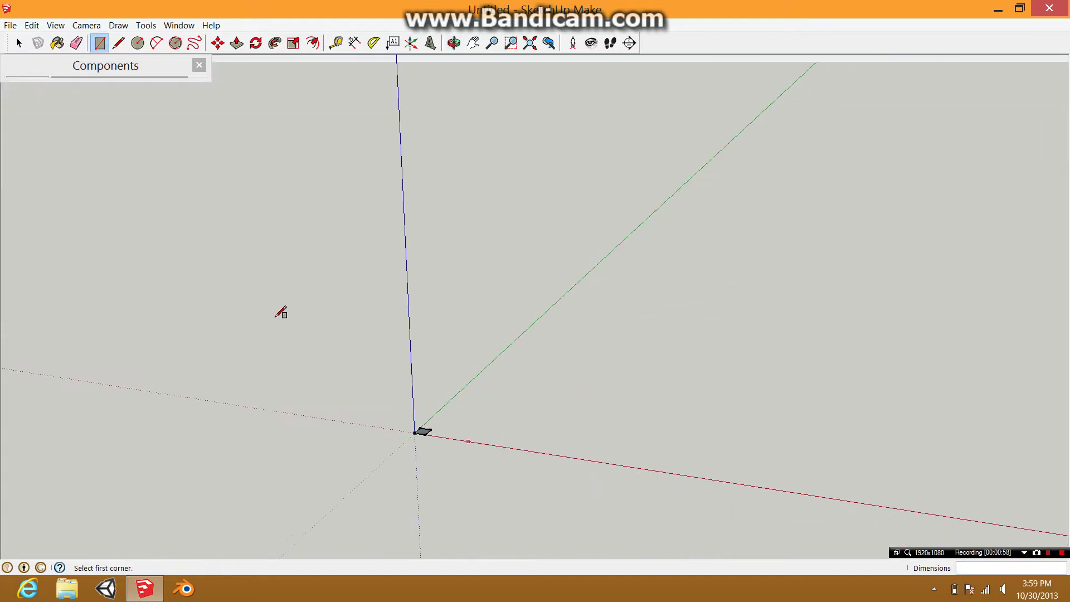
left_click(237, 43)
left_click(423, 433)
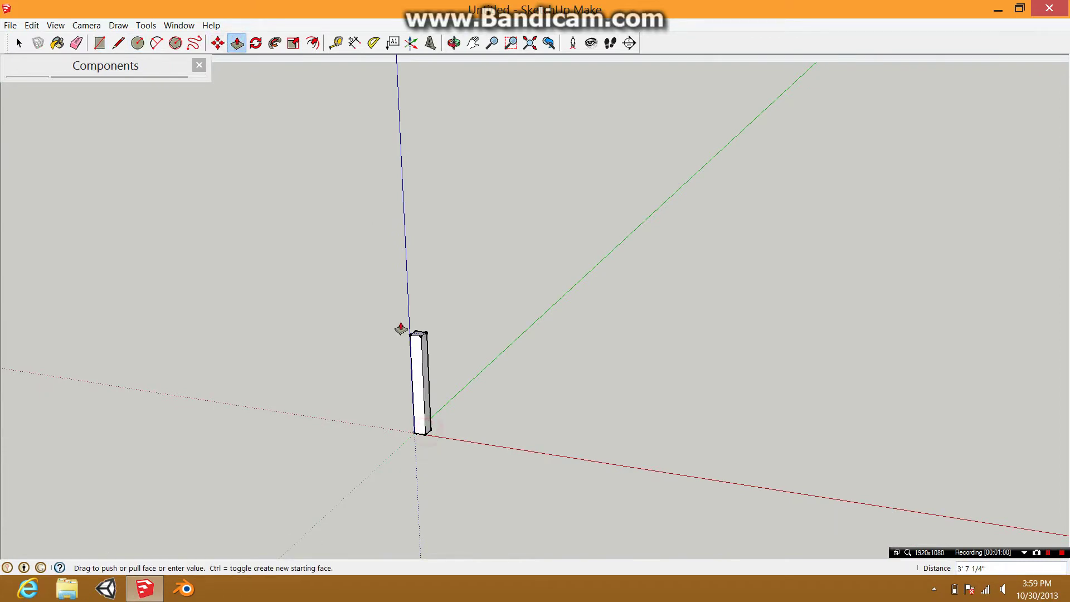
type("7'")
key("Return")
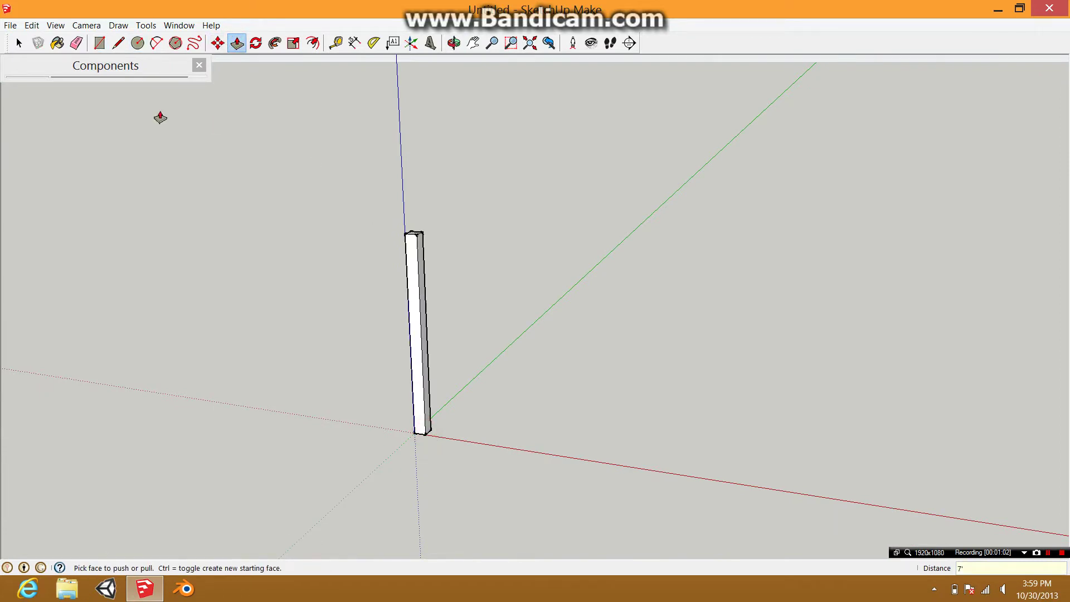
left_click(118, 44)
Step: Draw a 7' line along the red axis from the origin
left_click(426, 433)
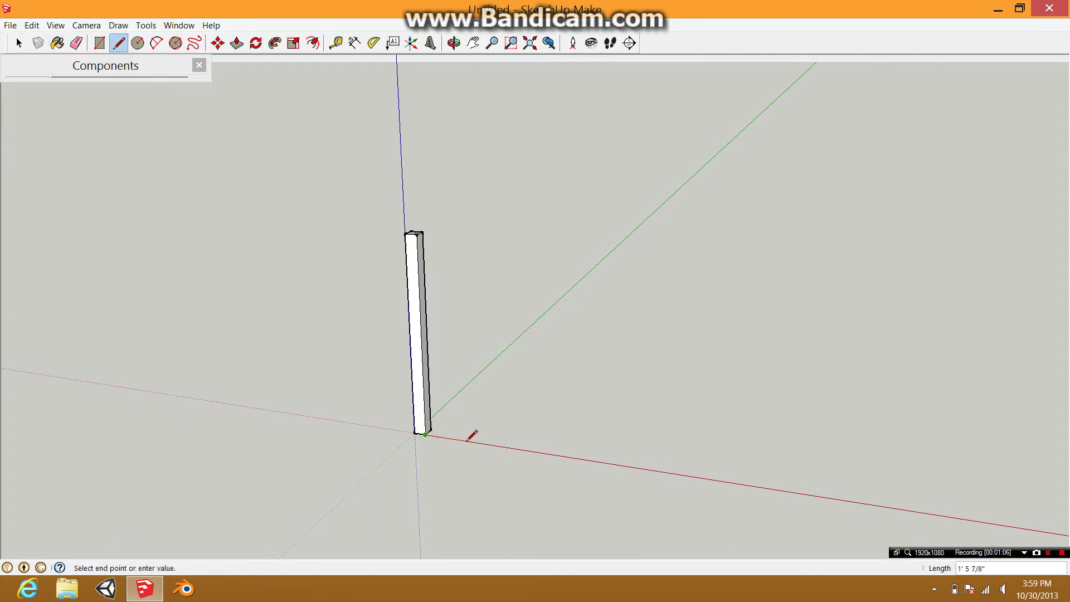
type("7'")
key("Return")
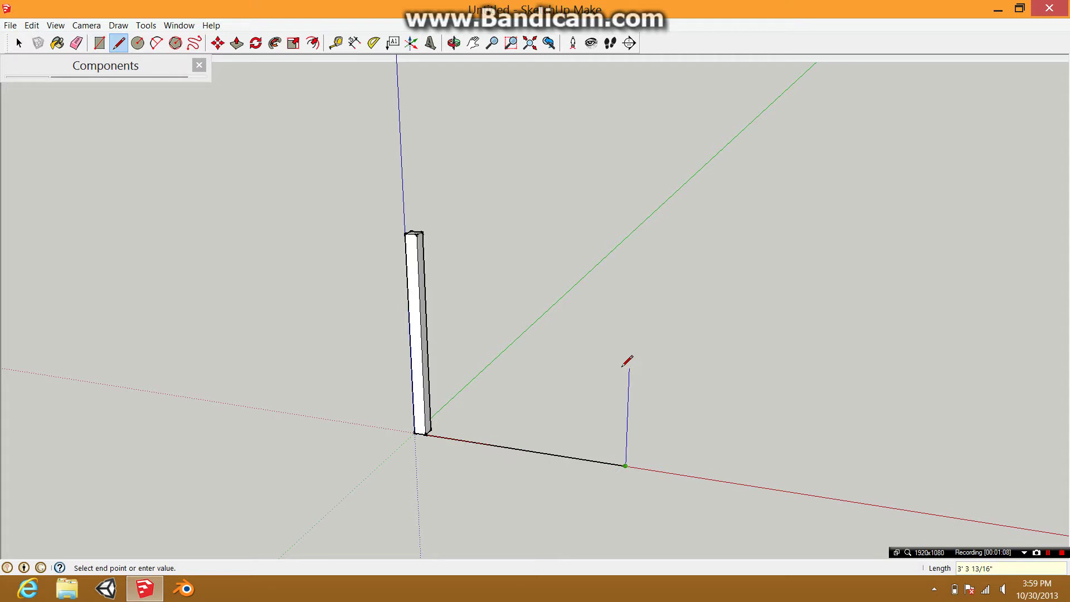
middle_click_drag(628, 359, 468, 377)
key("Escape")
Step: Draw a line along the green axis from the column's base corner, then select the column
middle_click_drag(573, 370, 678, 411)
left_click(530, 377)
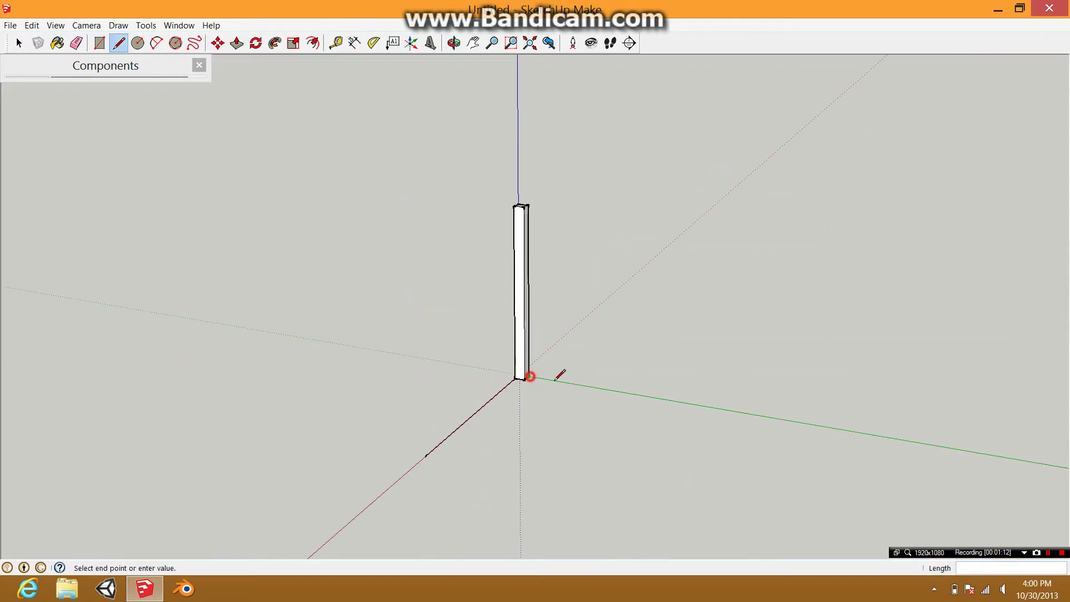
left_click(699, 404)
key("Escape")
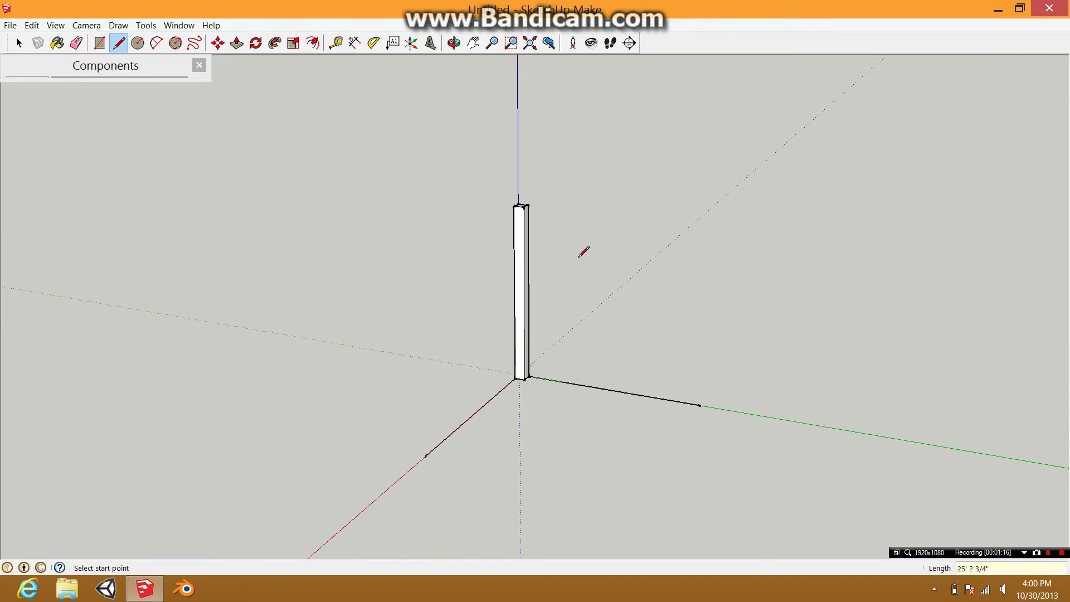
key("space")
triple_click(524, 272)
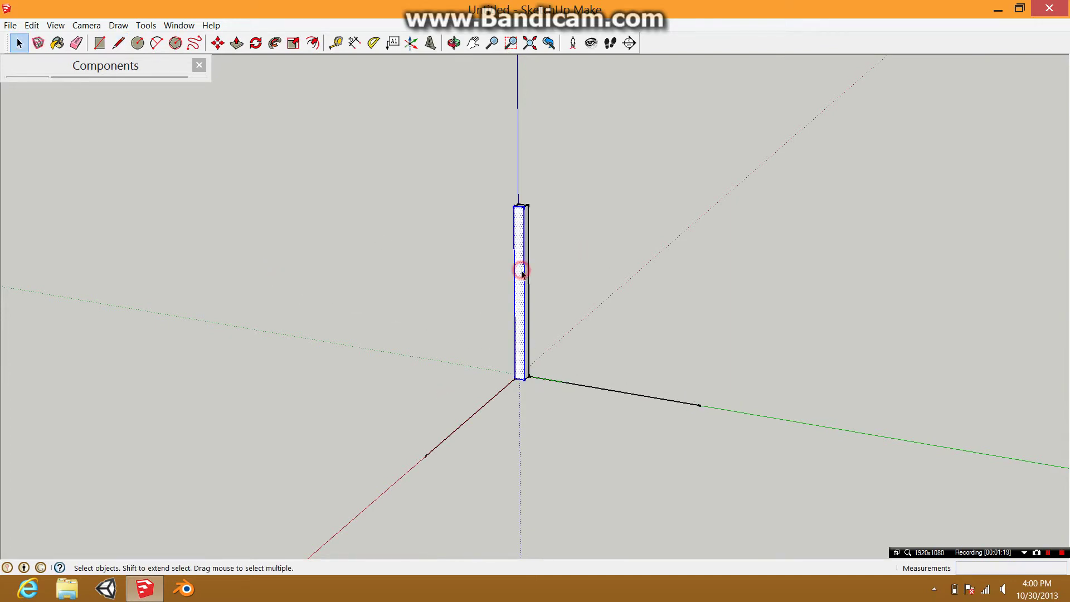
Step: Drop the two axis lines from the selection and make the column a component named 'pole'
left_click(614, 392, "shift")
left_click(496, 396, "shift")
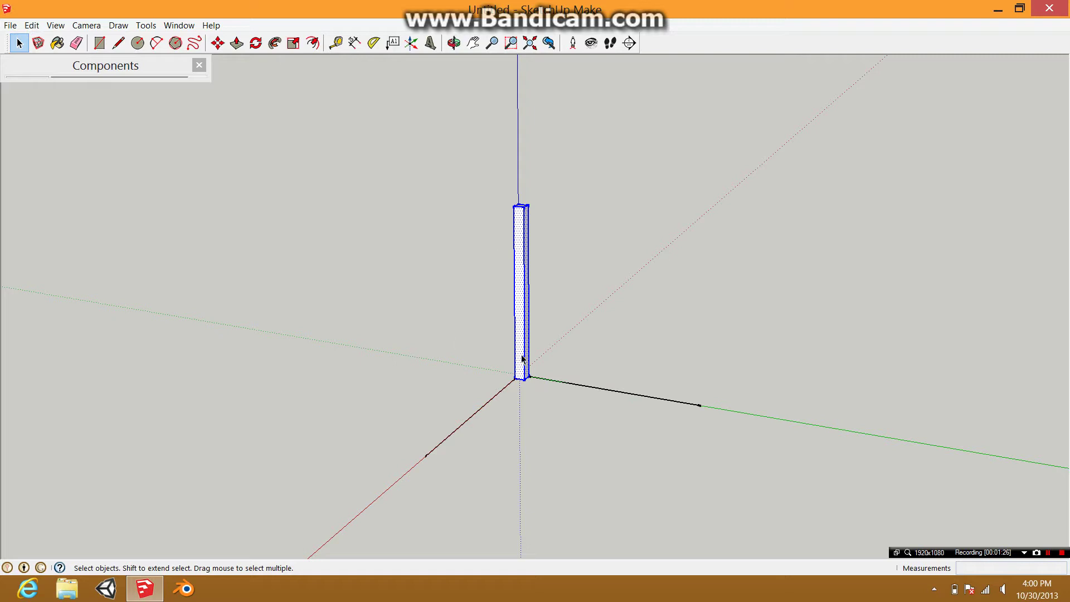
key("g")
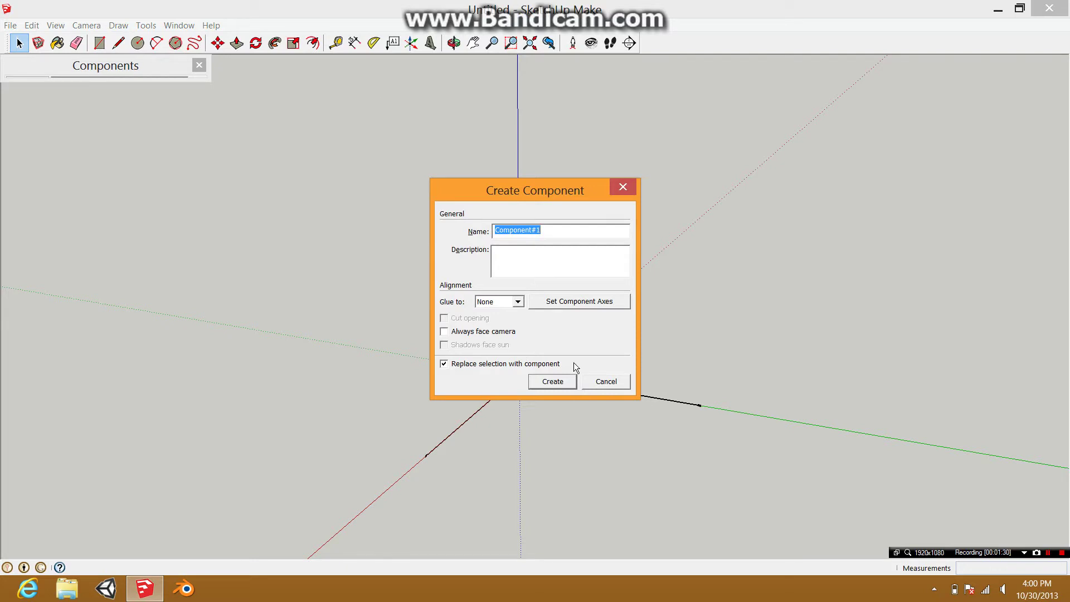
type("pole")
left_click(551, 380)
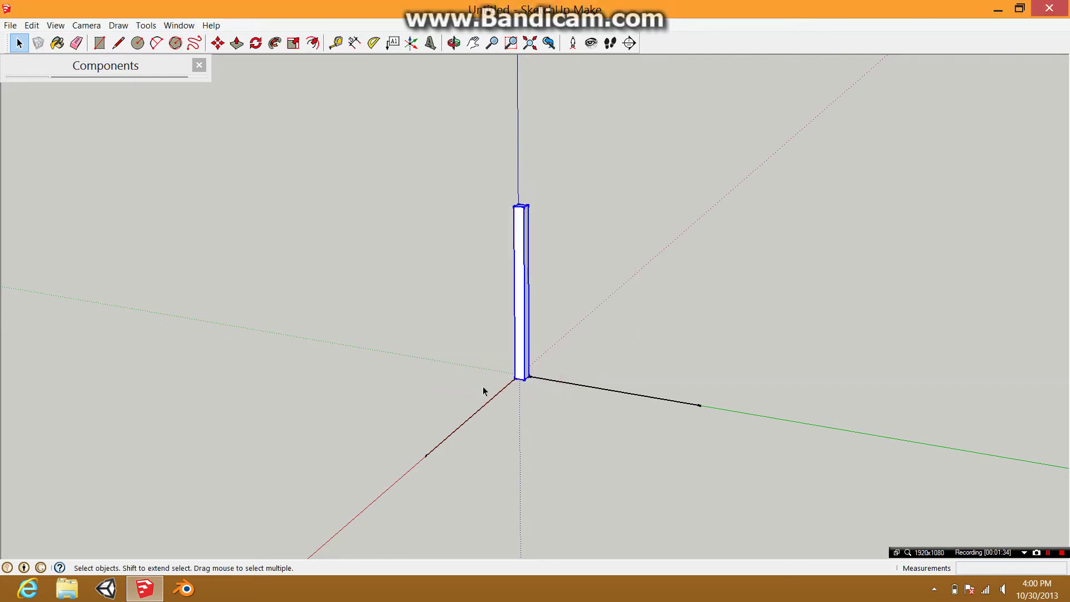
left_click(76, 68)
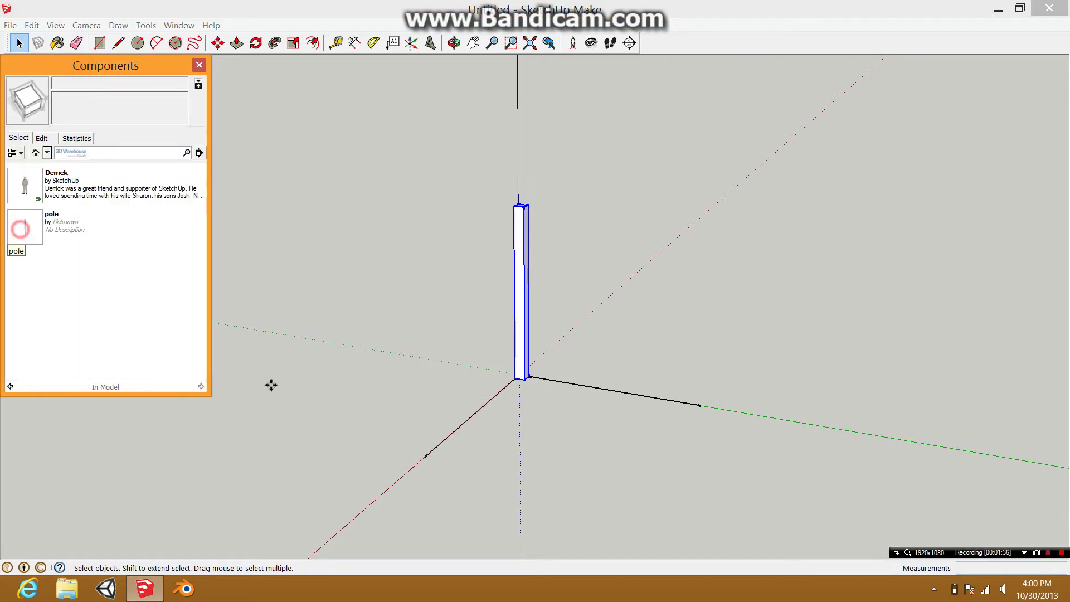
Step: Place pole copies at the ends of the red-axis and green-axis lines
left_click(433, 464)
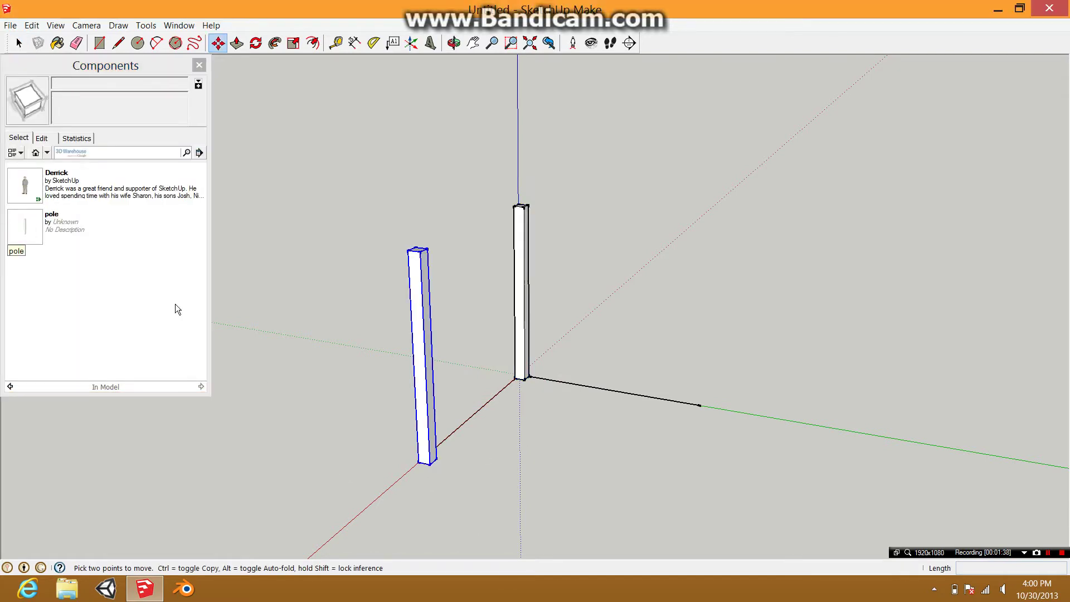
left_click(30, 234)
left_click(704, 411)
middle_click_drag(836, 435, 600, 353)
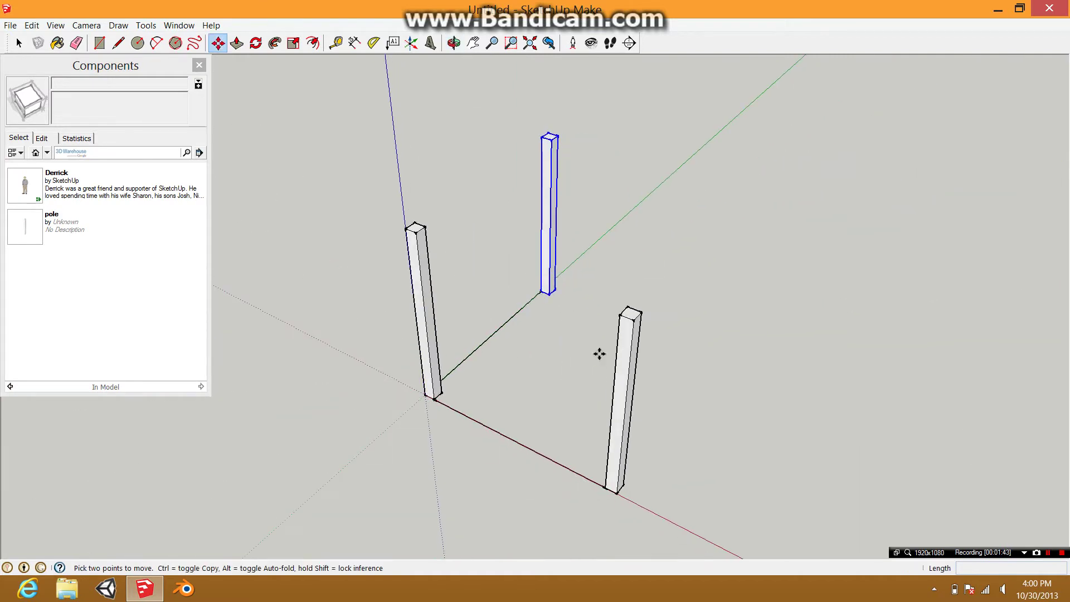
left_click(112, 65)
Step: Draw edges linking the pole bases to outline the square
left_click(117, 42)
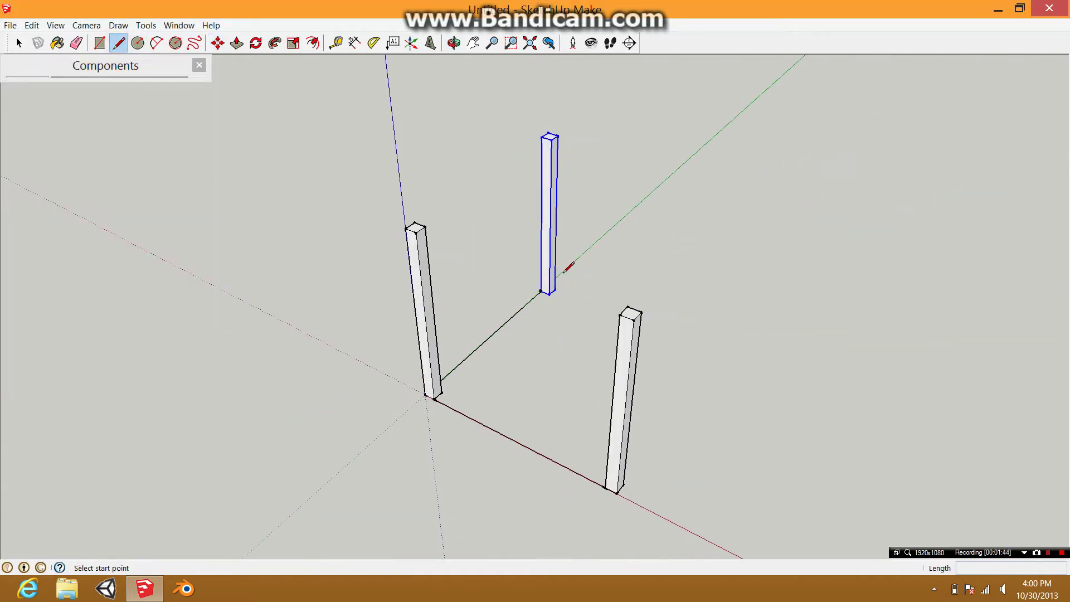
left_click(555, 289)
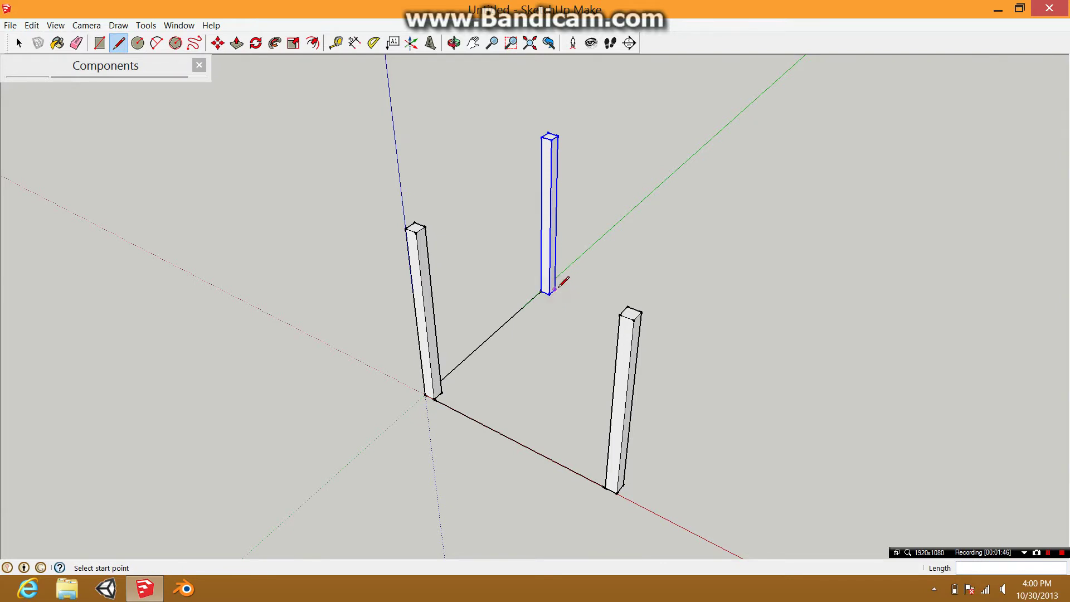
left_click(709, 351)
middle_click_drag(681, 411, 797, 484)
key("Escape")
left_click(676, 286)
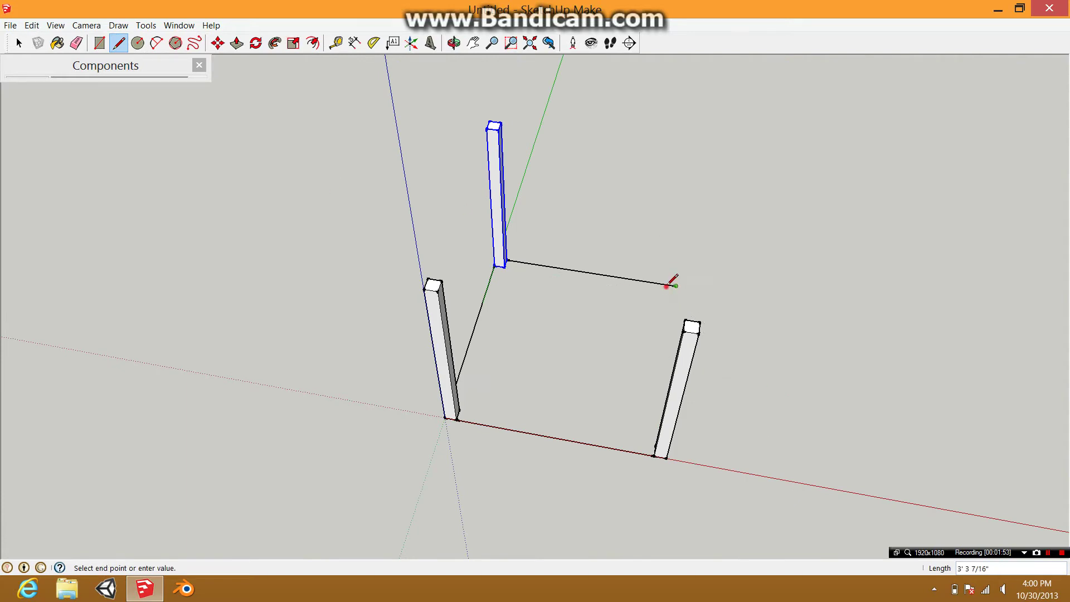
left_click(507, 259)
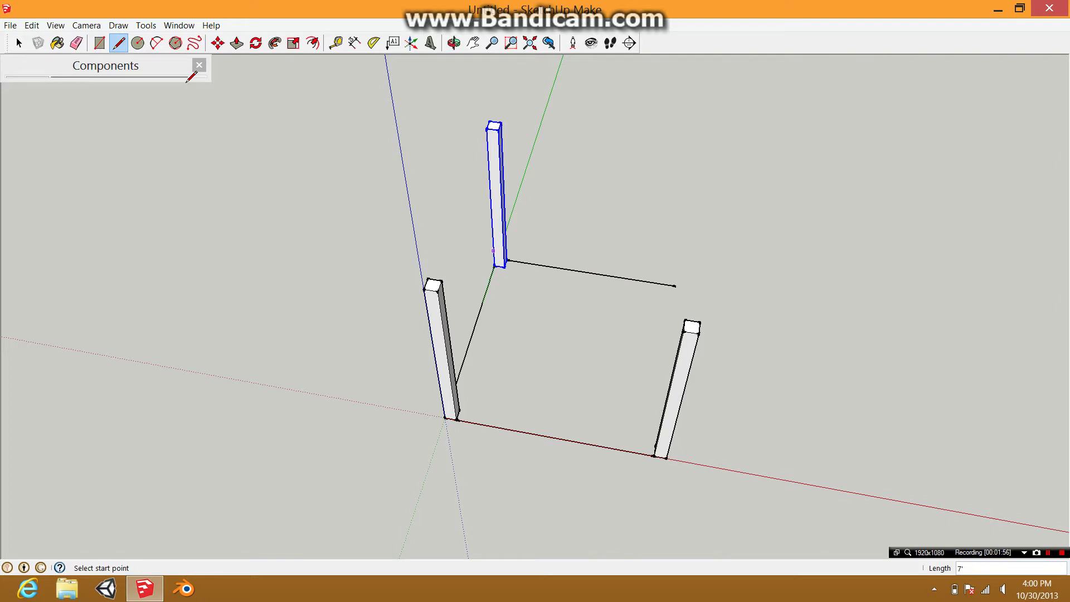
Step: Place a fourth pole from the Components panel at the open corner of the square
left_click(78, 67)
left_click(24, 226)
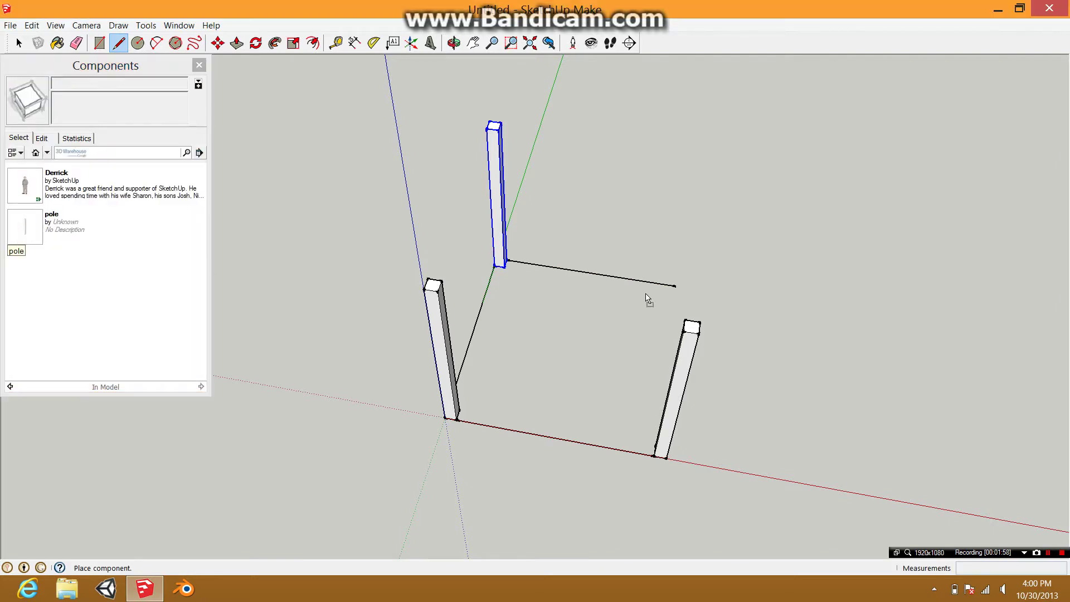
left_click(679, 288)
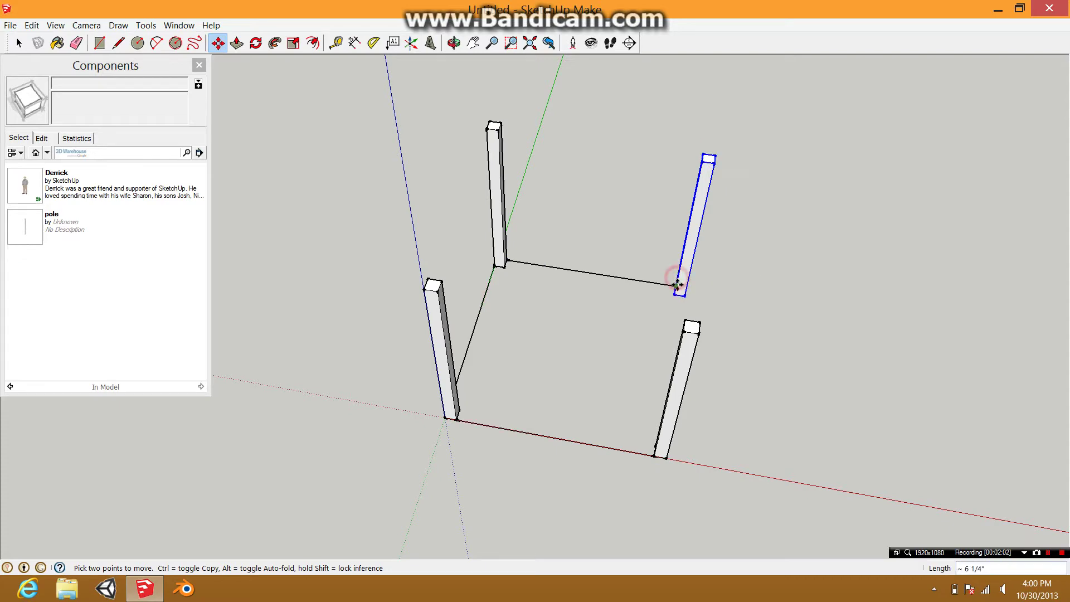
middle_click_drag(594, 294, 463, 285)
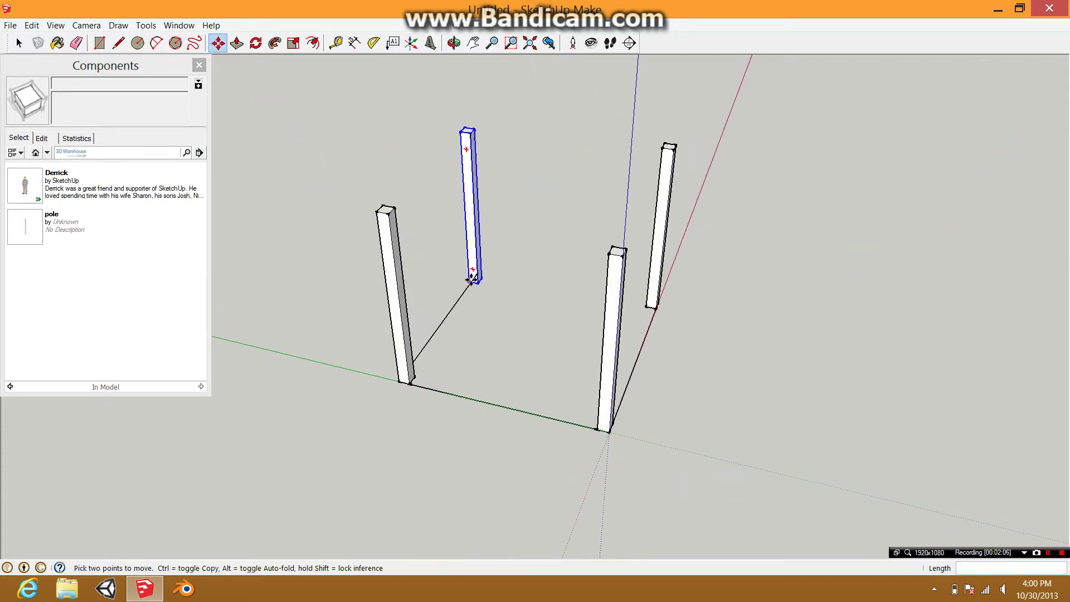
middle_click_drag(545, 279, 539, 344)
Step: Erase the edges connecting the pole bases
key("e")
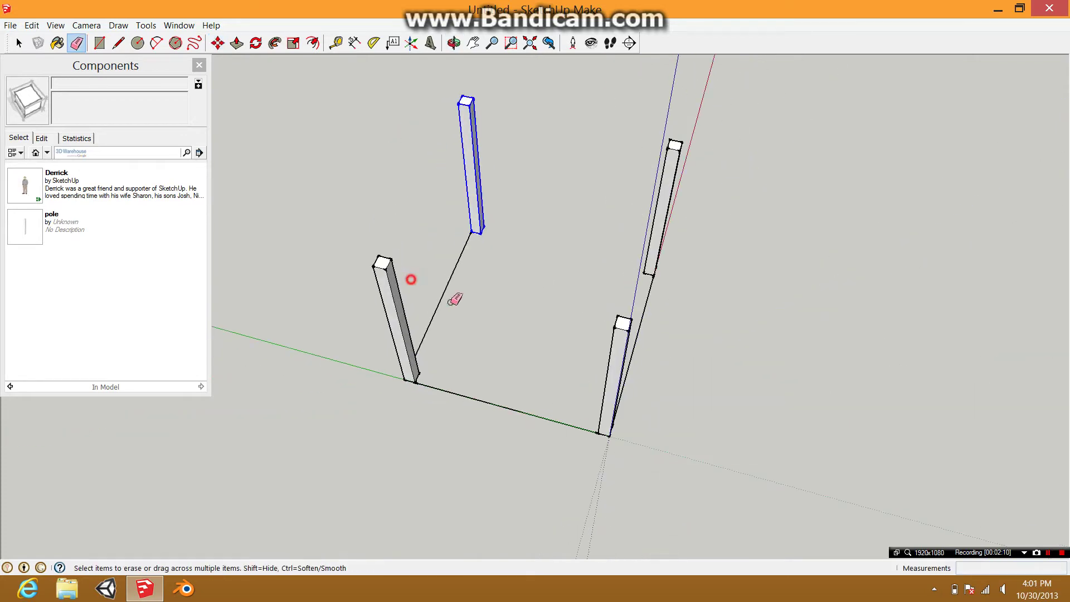
left_click_drag(691, 305, 693, 305)
middle_click_drag(769, 344, 326, 164)
left_click(134, 66)
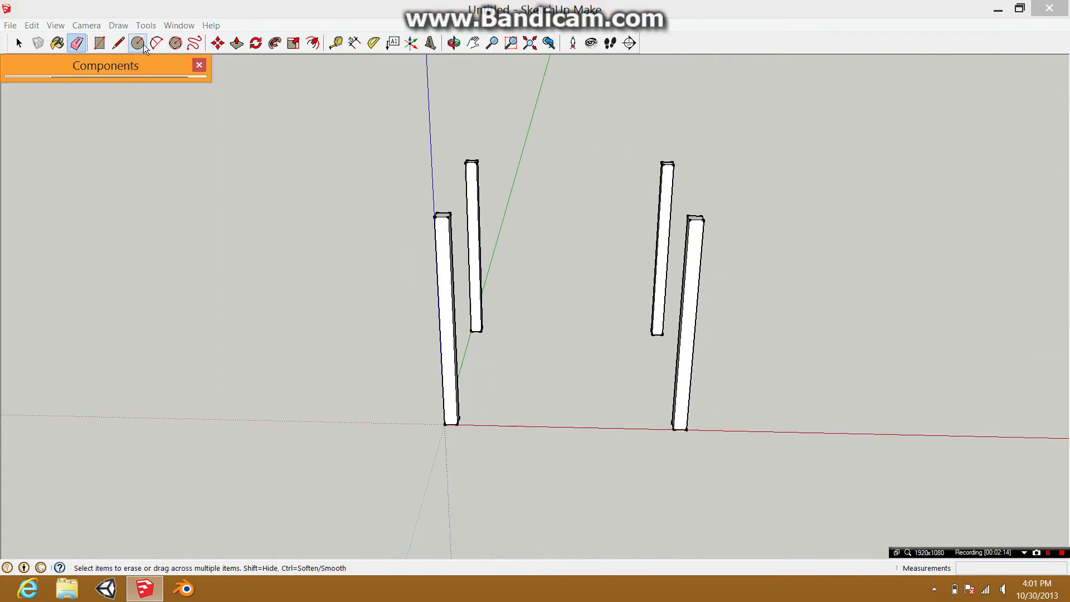
Step: Begin a half-circle arc with a 3' 6" bulge between the two front pole tops
left_click(157, 44)
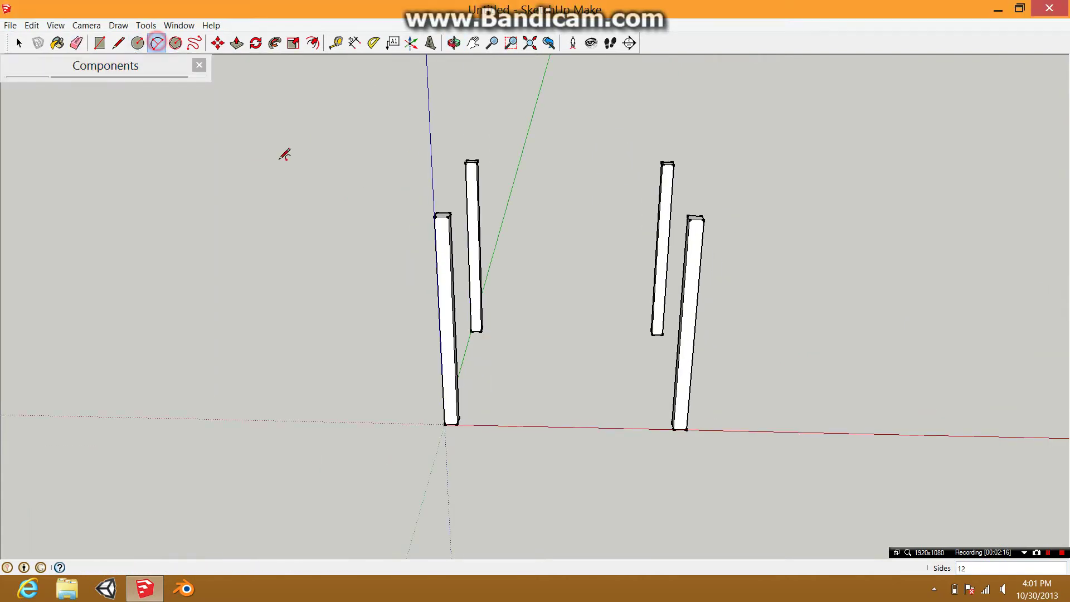
left_click(448, 216)
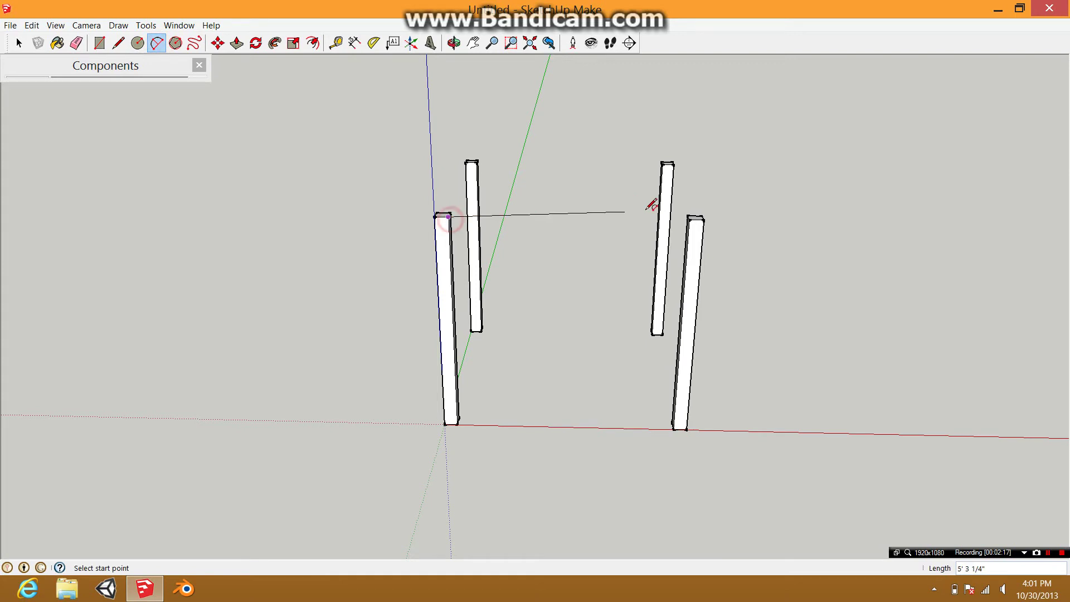
left_click(698, 216)
middle_click_drag(569, 222, 566, 111)
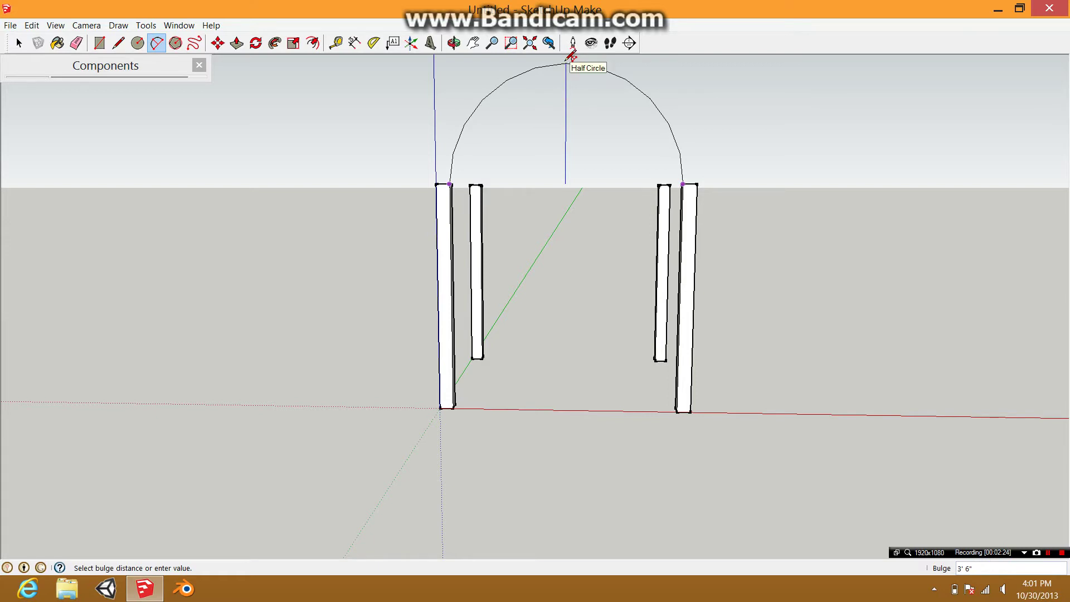
Step: Commit the inner half-circle arc and add a larger outer arc with a 3' 11" bulge
left_click(564, 61)
middle_click_drag(565, 61, 533, 206)
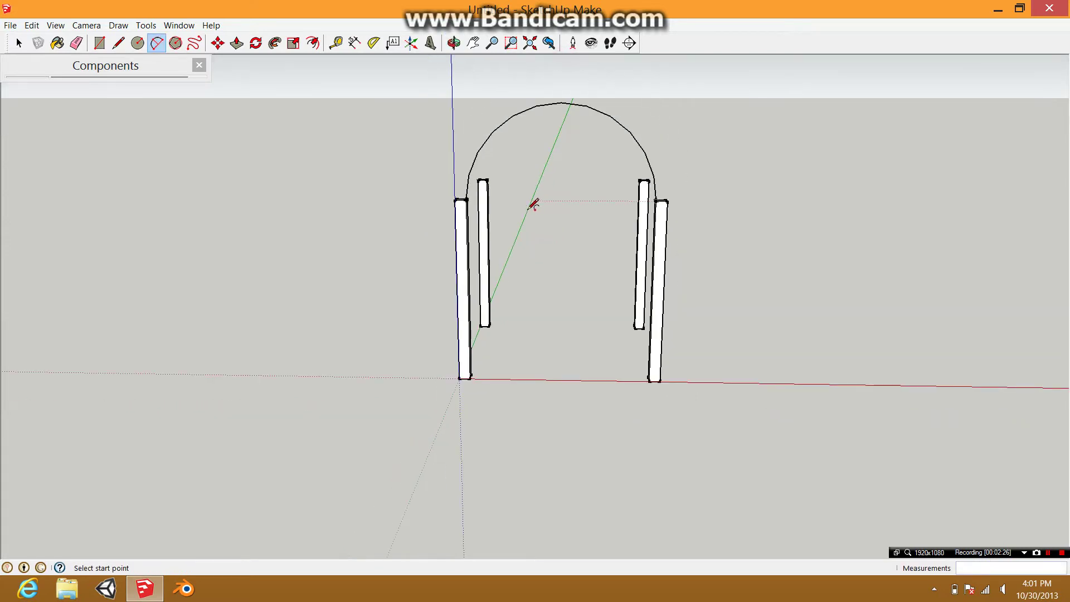
left_click(456, 200)
left_click(667, 202)
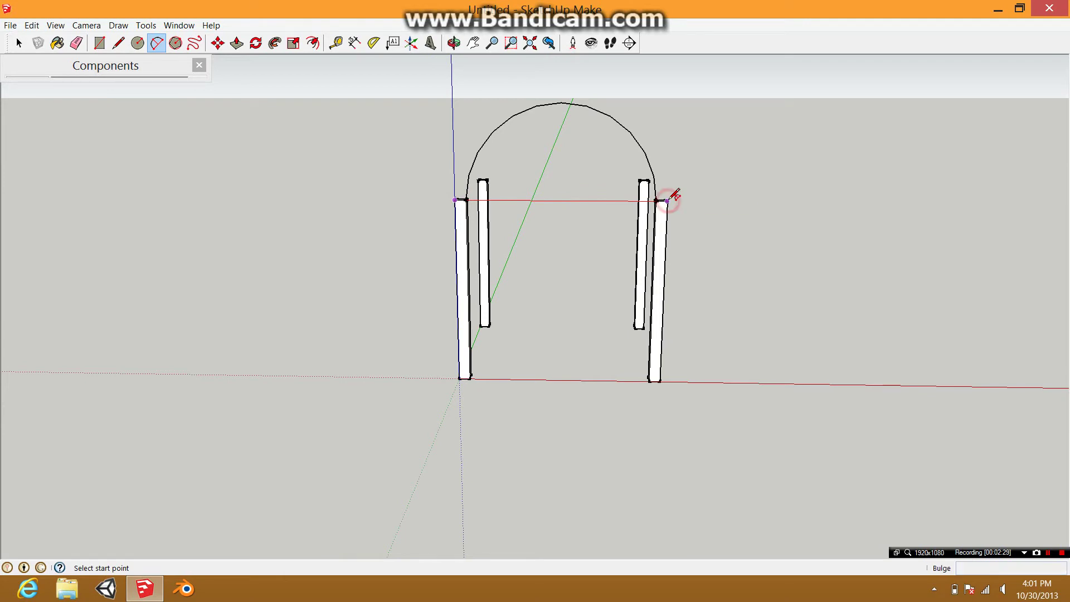
left_click(570, 81)
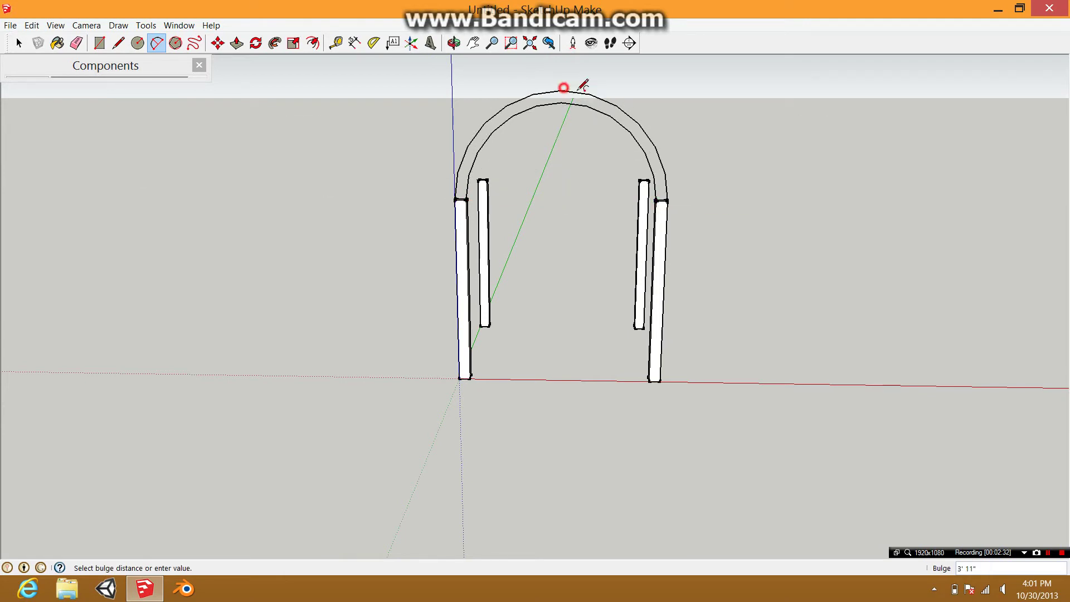
middle_click_drag(707, 166, 651, 228)
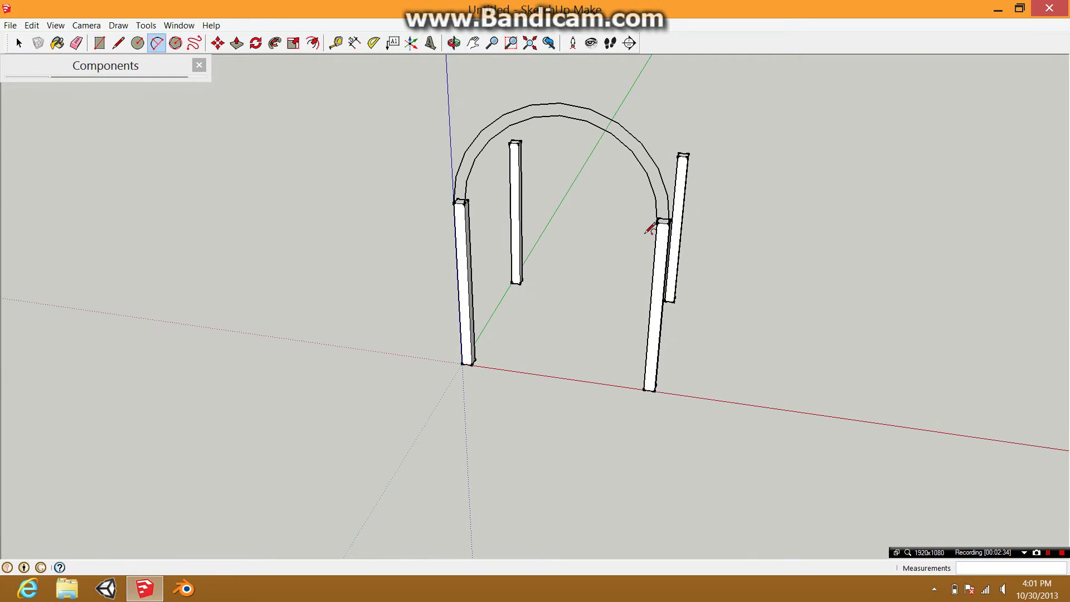
Step: Close both ends of the arch band with short edges to form a face
key("l")
scroll(662, 222, "up", 3)
left_click(672, 221)
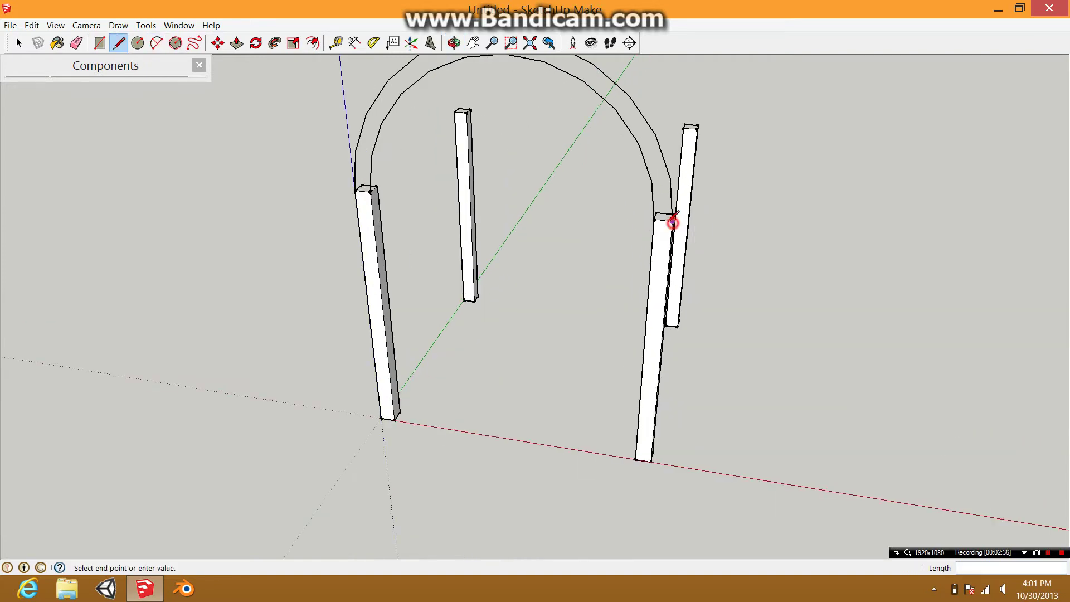
left_click(654, 219)
key("Escape")
left_click(372, 190)
left_click(356, 191)
middle_click_drag(724, 192, 661, 174)
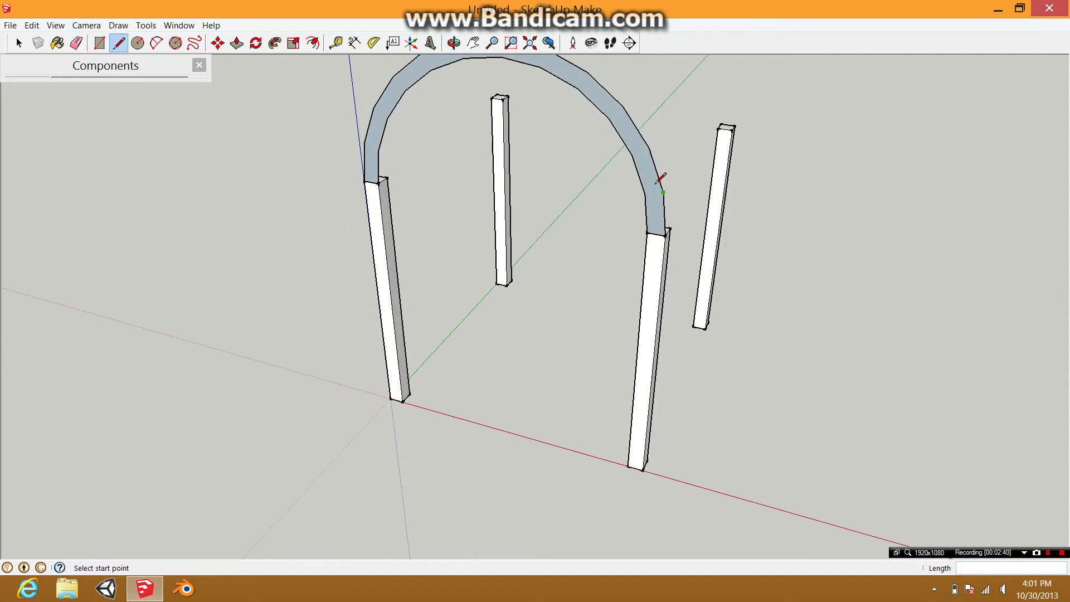
Step: Reverse the arch face so its white front faces outward
right_click(651, 186)
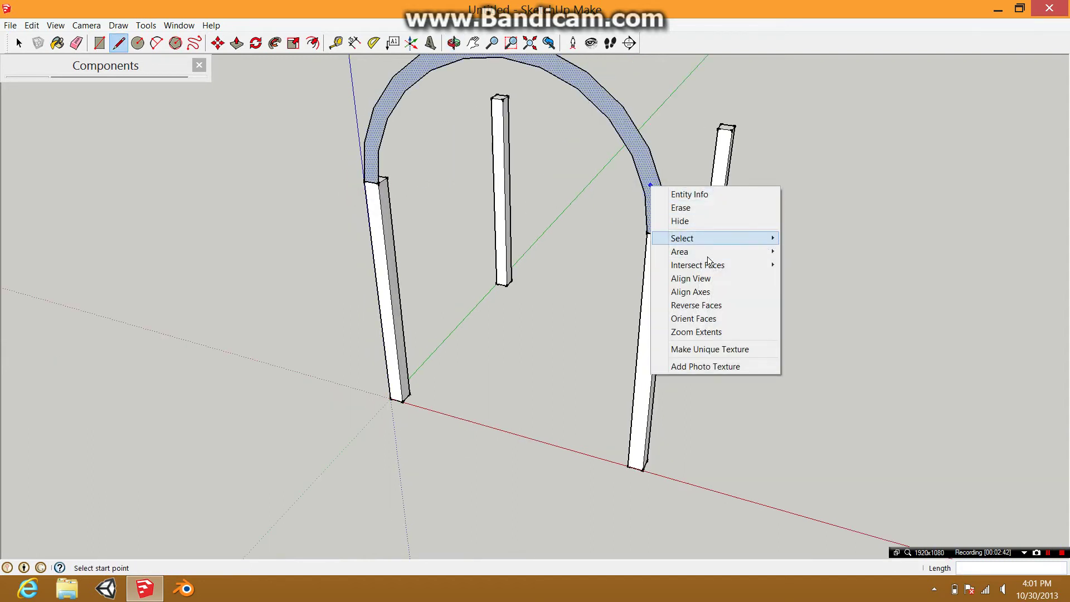
left_click(705, 305)
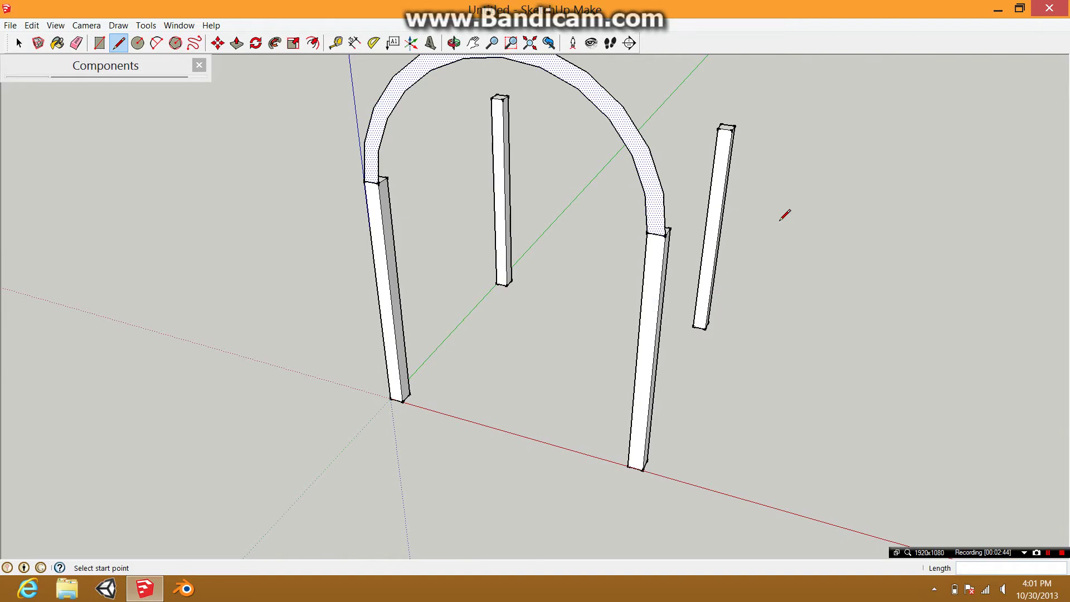
key("space")
left_click(688, 237)
Step: Push/pull the arch face back 7' 10" into a barrel vault over all four poles
key("p")
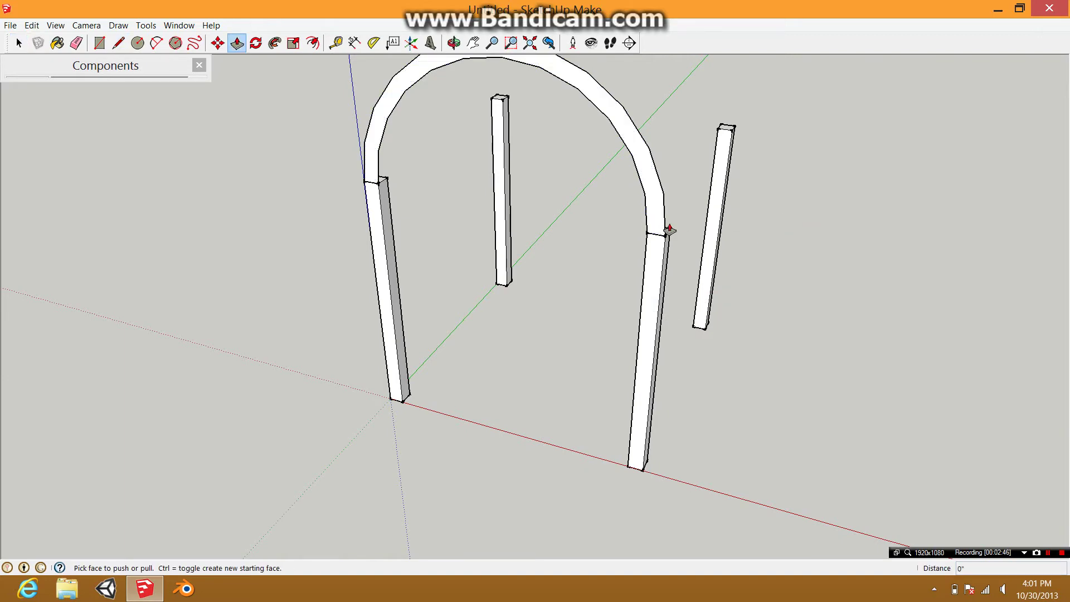
left_click_drag(660, 222, 767, 222)
middle_click_drag(767, 222, 426, 316)
left_click_drag(426, 317, 1023, 344)
middle_click_drag(611, 331, 760, 275)
Step: Start an arc between two corners on the vault's side
left_click(157, 43)
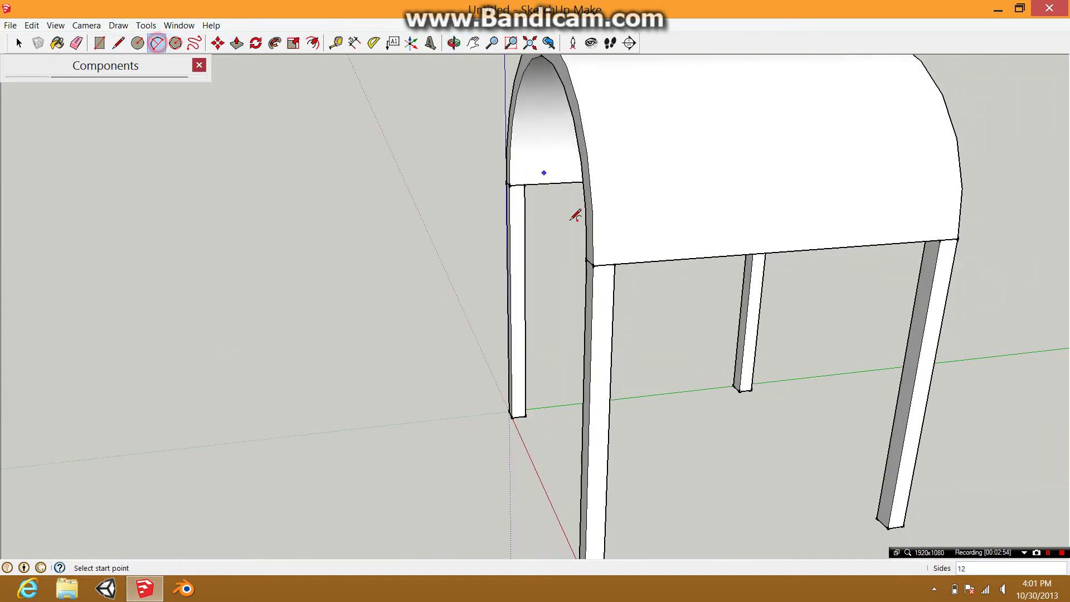
left_click(615, 265)
left_click(954, 239)
middle_click_drag(955, 239, 892, 348)
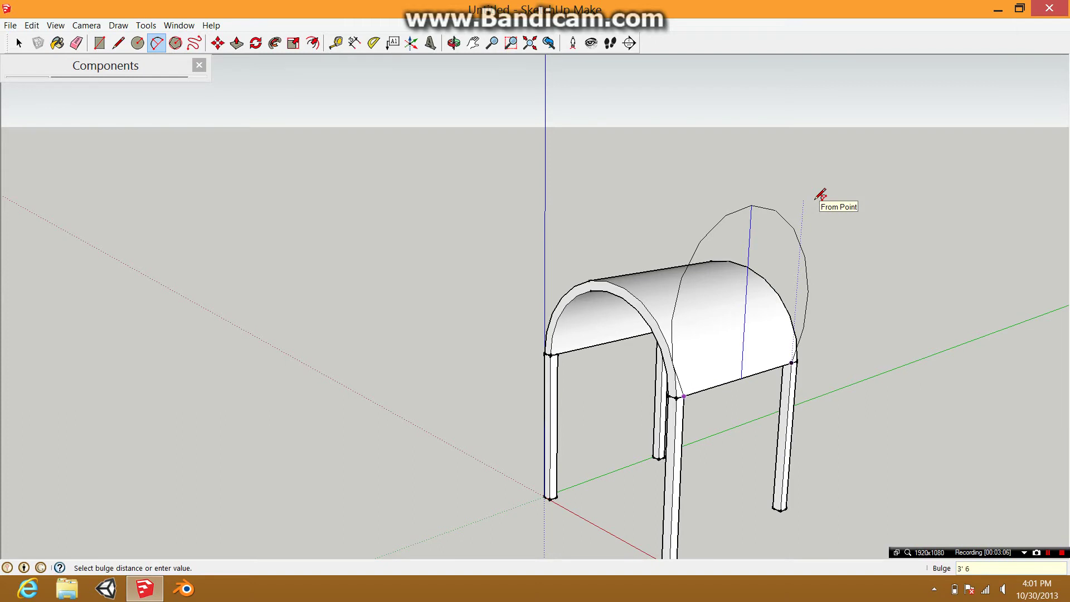
Step: Set the side arc's bulge to 3' 6" and draw an arc across the vault's front face
key("Return")
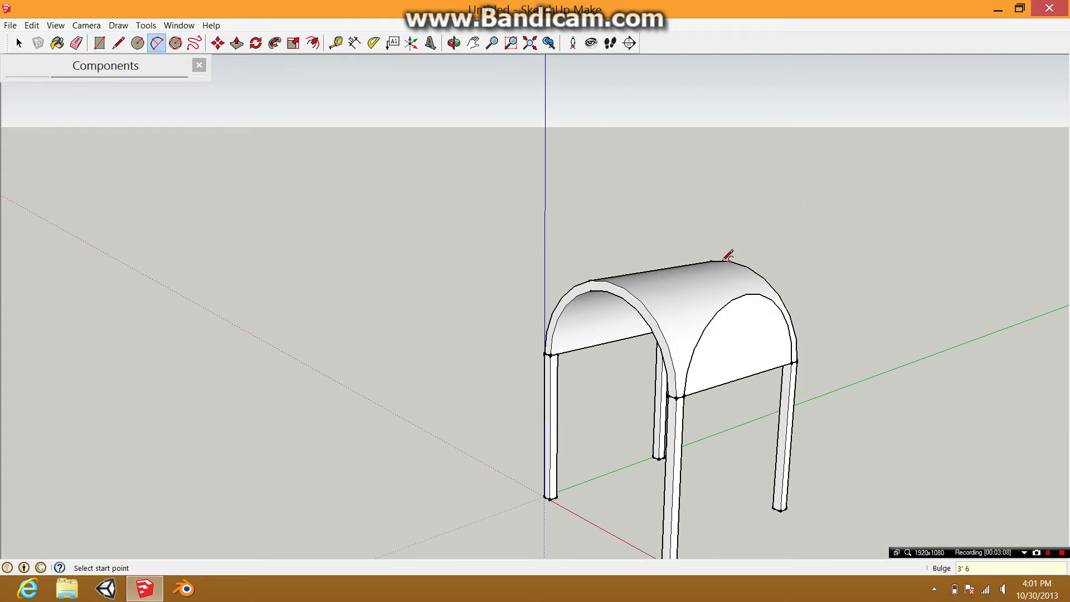
left_click(676, 397)
left_click(797, 361)
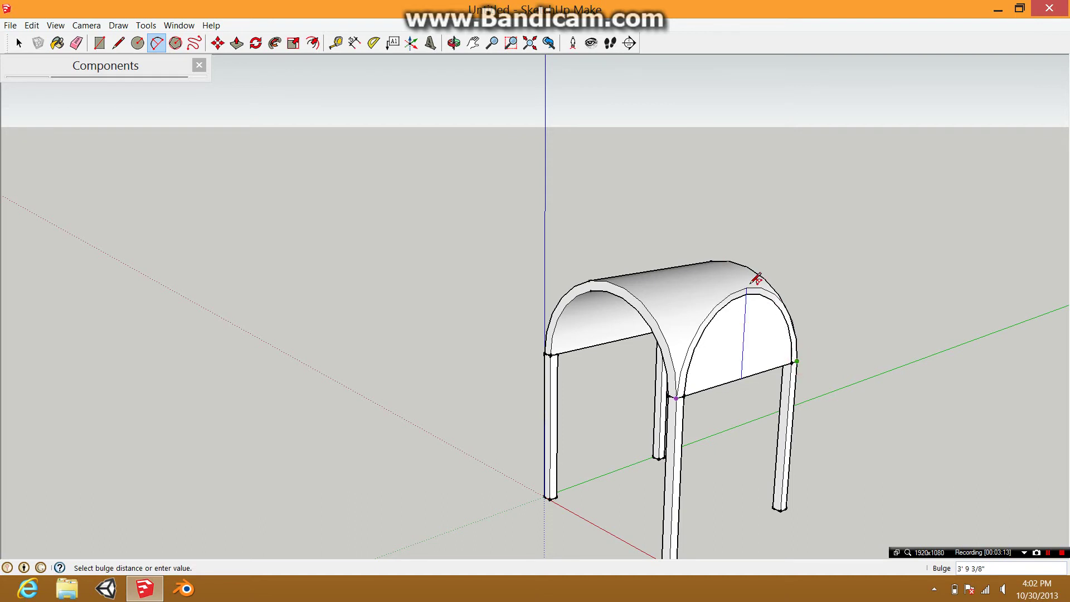
left_click(753, 284)
scroll(753, 357, "up", 2)
Step: Erase the edges and leftover line beneath the front arch
key("e")
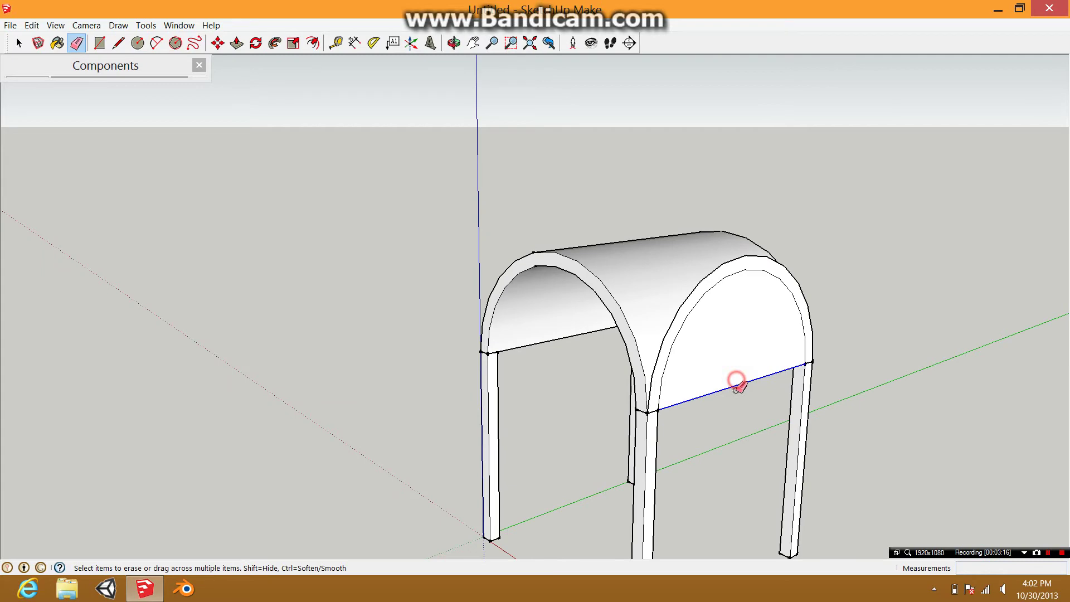
left_click(737, 378)
mouse_move(734, 363)
middle_mouse_down()
mouse_move(697, 361)
mouse_move(731, 353)
mouse_move(449, 352)
mouse_move(702, 423)
mouse_move(695, 370)
middle_mouse_up()
left_click(731, 355)
right_click(732, 351)
left_click(757, 370)
Step: Pull the front arch face out 7' 10" into a crossing vault
left_click_drag(666, 341, 483, 336)
middle_click_drag(482, 336, 52, 357)
middle_click_drag(828, 329, 676, 353)
mouse_move(733, 313)
middle_mouse_down()
mouse_move(660, 306)
mouse_move(611, 249)
mouse_move(473, 212)
middle_mouse_up()
Step: Select all the faces of the cross vault
key("space")
left_click(466, 206)
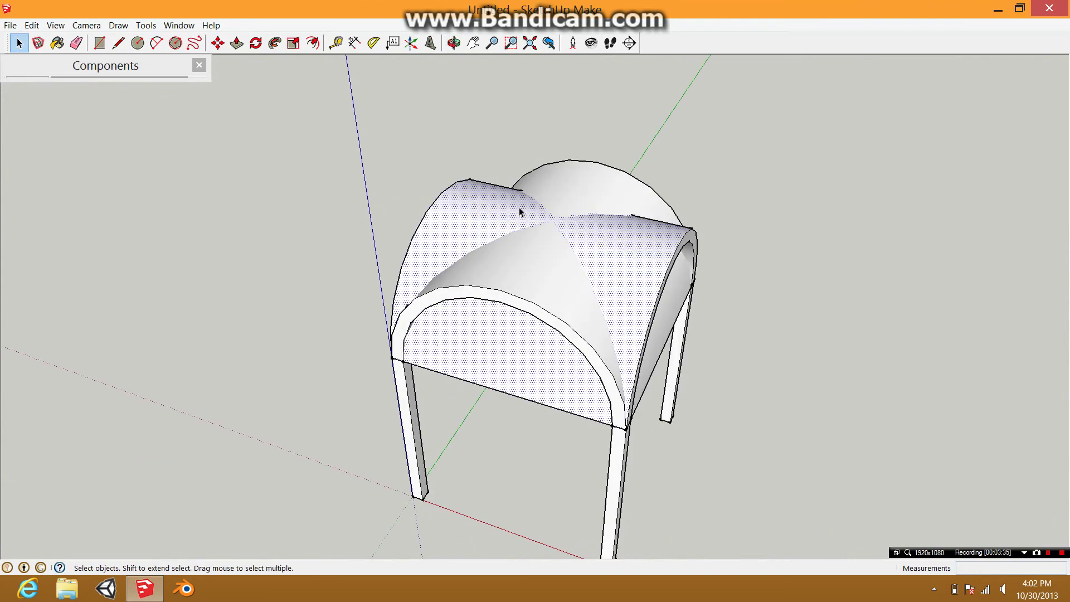
middle_click_drag(698, 291, 561, 218)
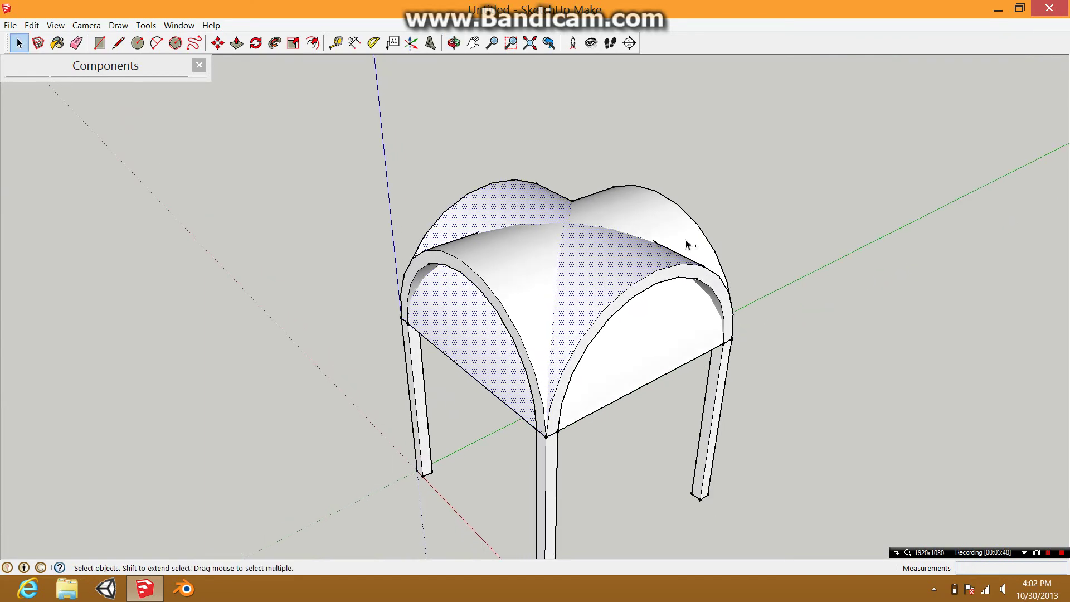
left_click(632, 204, "shift")
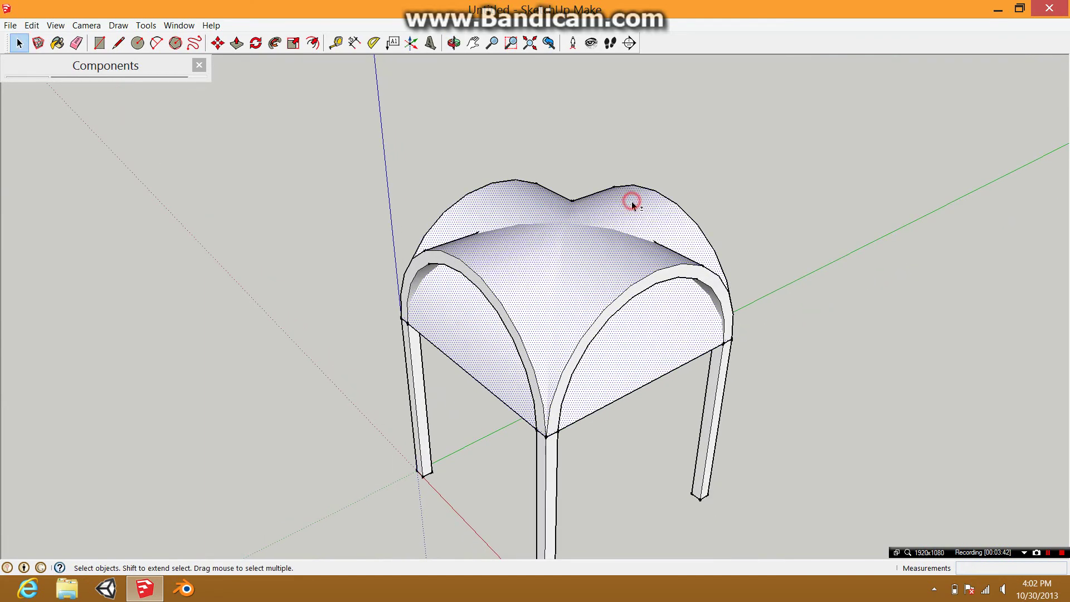
middle_click_drag(631, 202, 604, 235)
Step: Intersect the selected crossing vault faces with each other along their groin lines
right_click(604, 235)
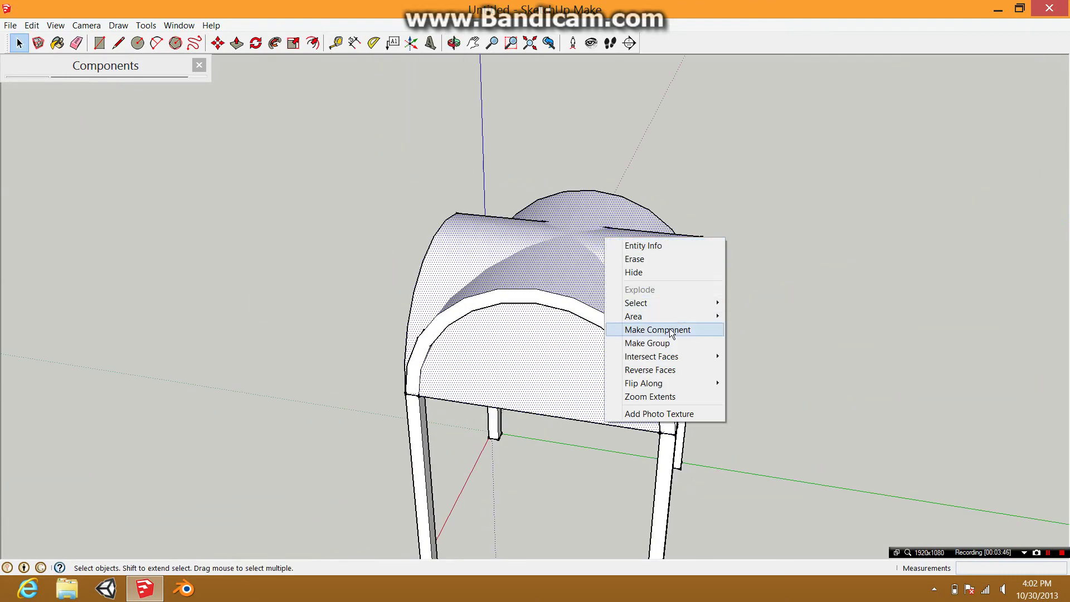
left_click(669, 357)
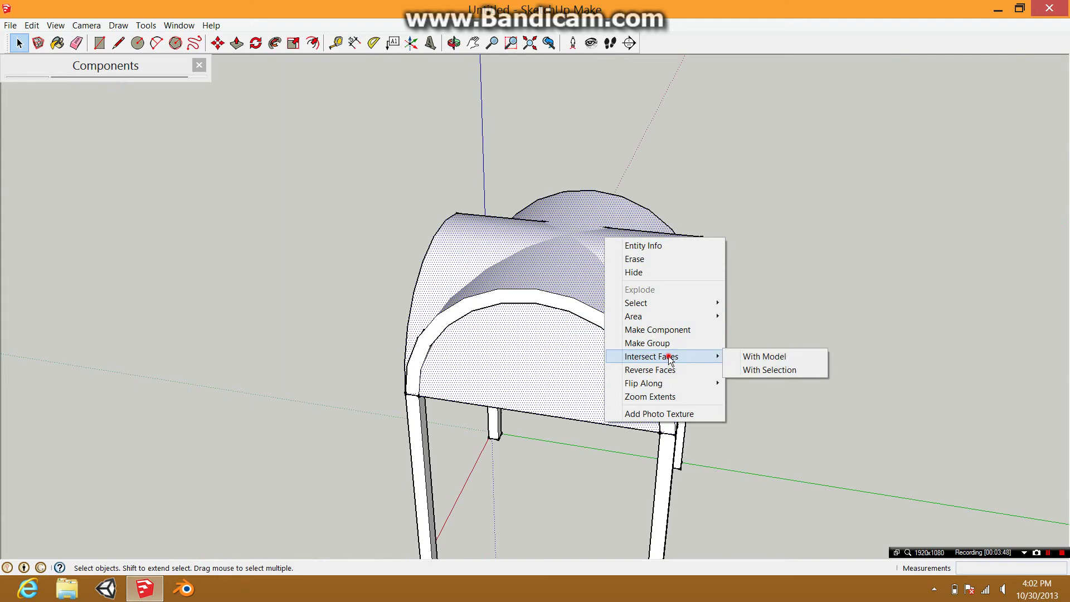
left_click(751, 370)
Step: Select the inner faces beneath the vault and intersect them with each other, undoing an accidental flip
middle_click_drag(798, 351, 634, 313)
left_click(633, 313)
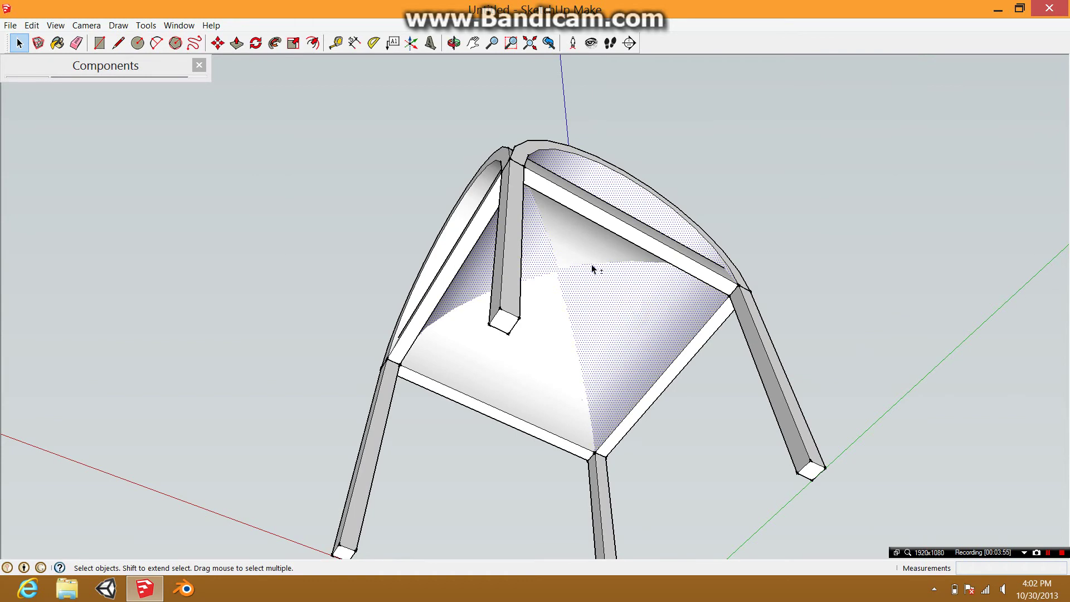
left_click(590, 274, "shift")
right_click(624, 319)
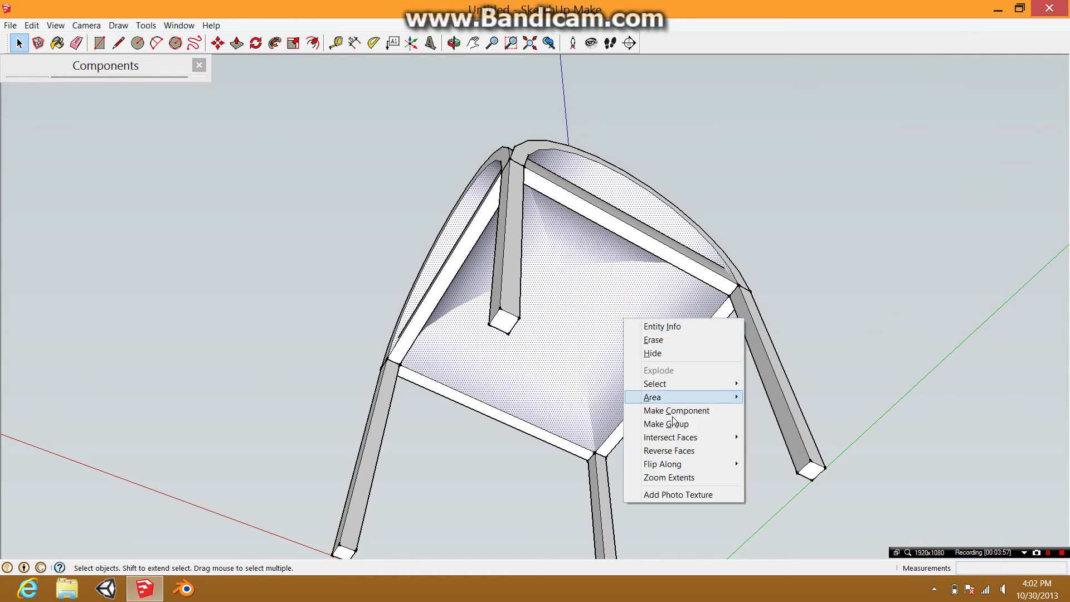
left_click(681, 449)
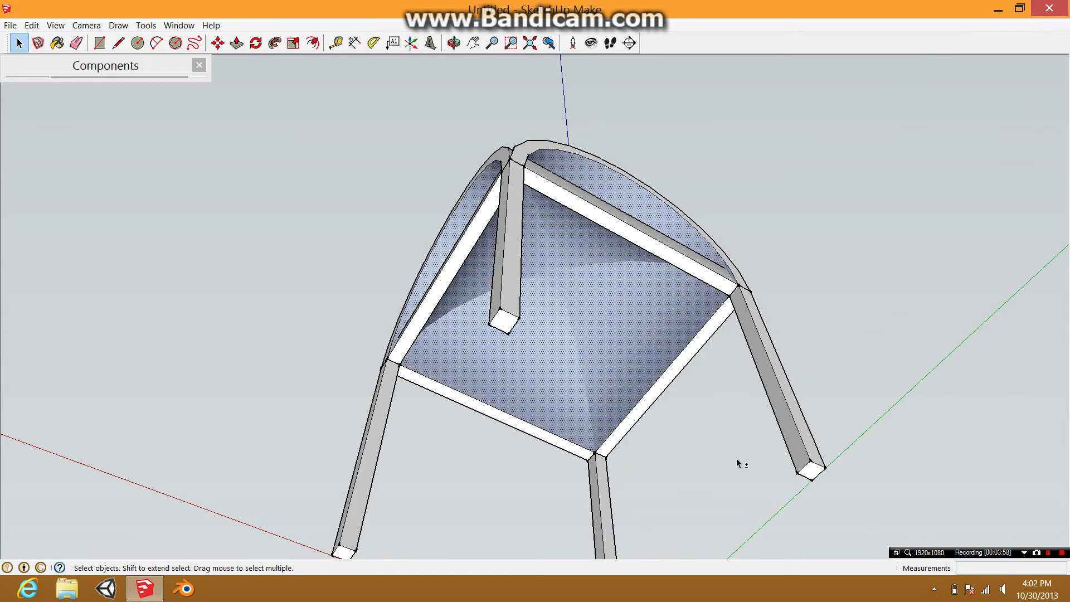
key("ctrl+z")
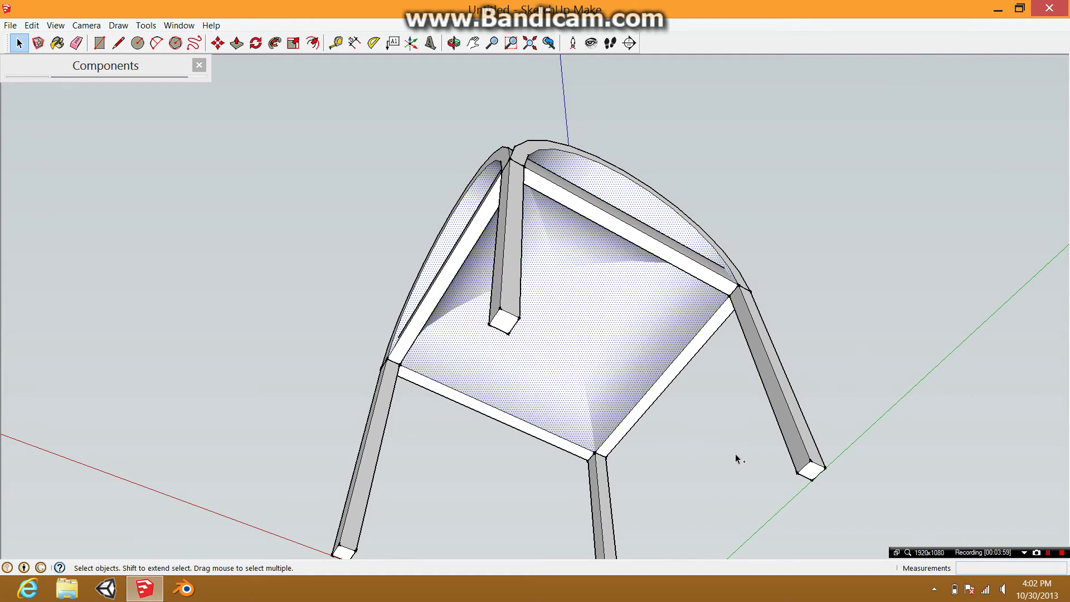
right_click(623, 337)
mouse_move(693, 458)
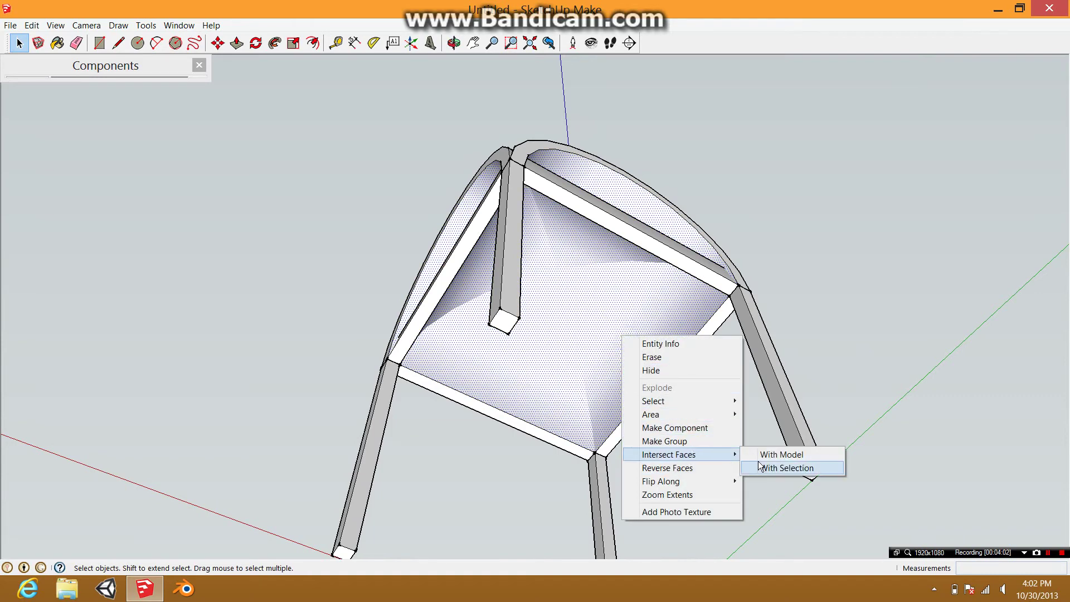
left_click(762, 470)
Step: Delete the stray curved arch faces, including the left one
middle_click_drag(776, 306, 439, 317)
left_click(601, 302)
key("Delete")
left_click(440, 319)
key("Delete")
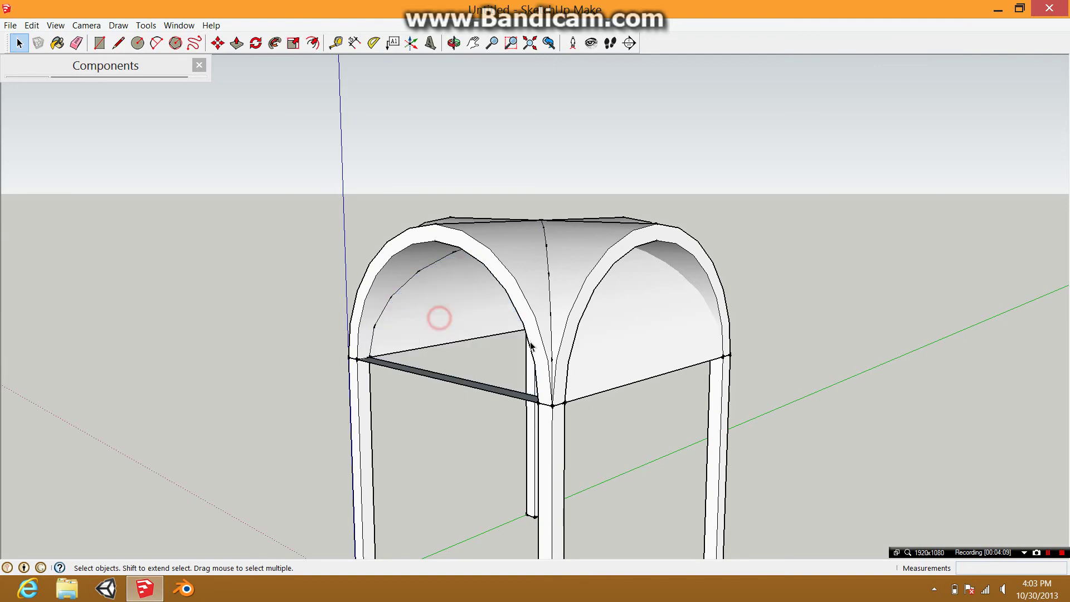
Step: Delete the right curved arch face
left_click(650, 328)
key("Delete")
left_click(452, 306)
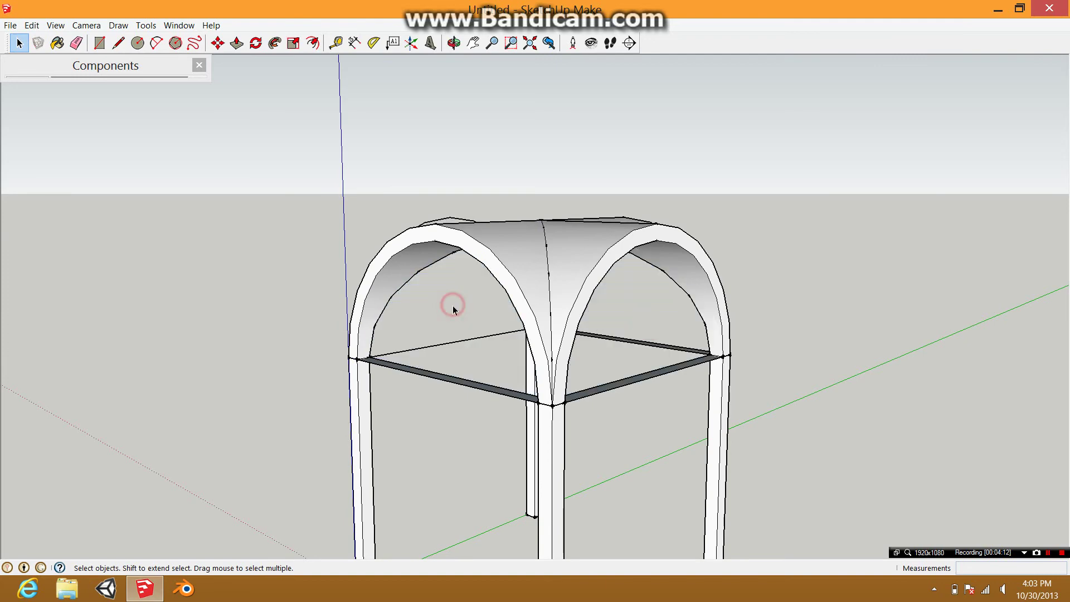
middle_click_drag(417, 374, 419, 396)
Step: Erase the front band between the pillars and undo an erase that removed roof surface
key("e")
mouse_move(428, 387)
left_mouse_down()
mouse_move(440, 394)
mouse_move(440, 343)
left_mouse_up()
mouse_move(491, 336)
middle_mouse_down()
mouse_move(557, 322)
mouse_move(576, 368)
middle_mouse_up()
left_click(555, 306)
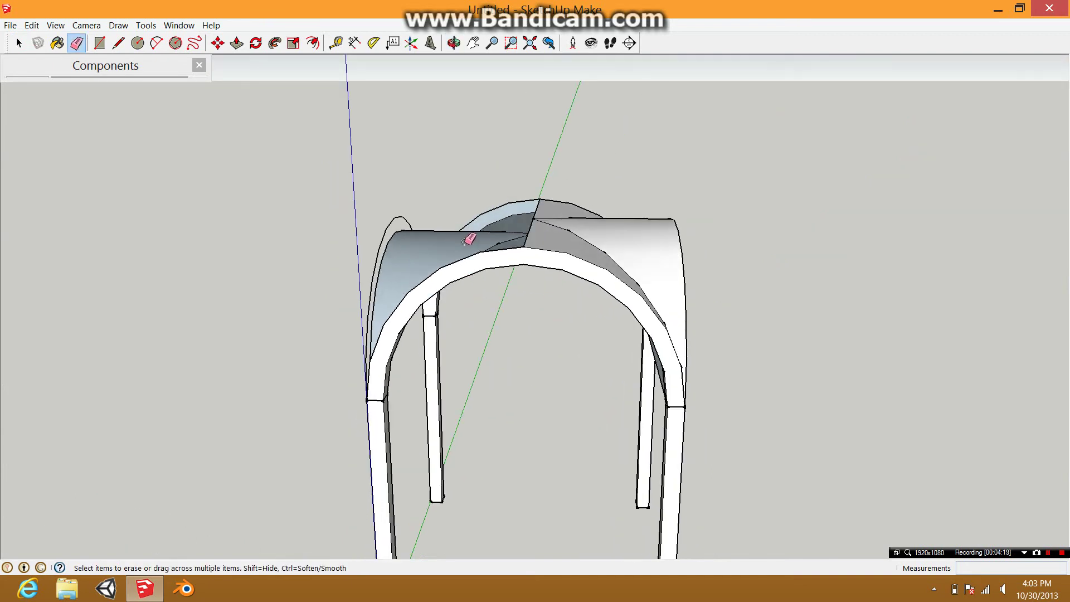
key("ctrl+z")
key("ctrl+z")
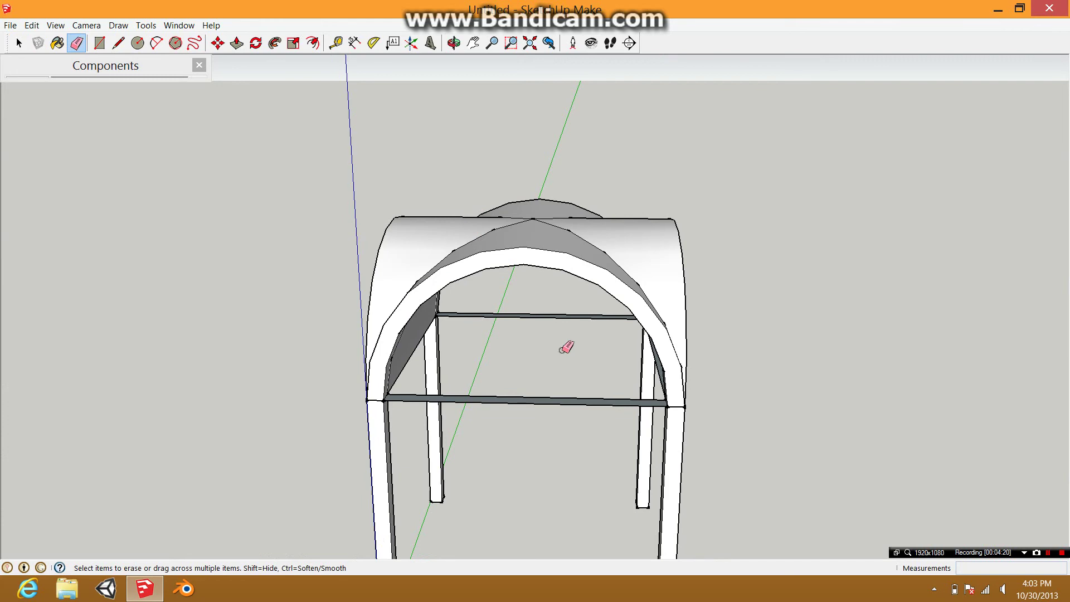
Step: Delete the stray front face under the vault
middle_click_drag(516, 374, 624, 346)
key("space")
left_click(624, 347)
left_click(340, 315)
middle_click_drag(340, 315, 474, 383)
left_click(523, 340)
key("Delete")
Step: Erase the remaining front, left and right flat bands between the pillars
key("e")
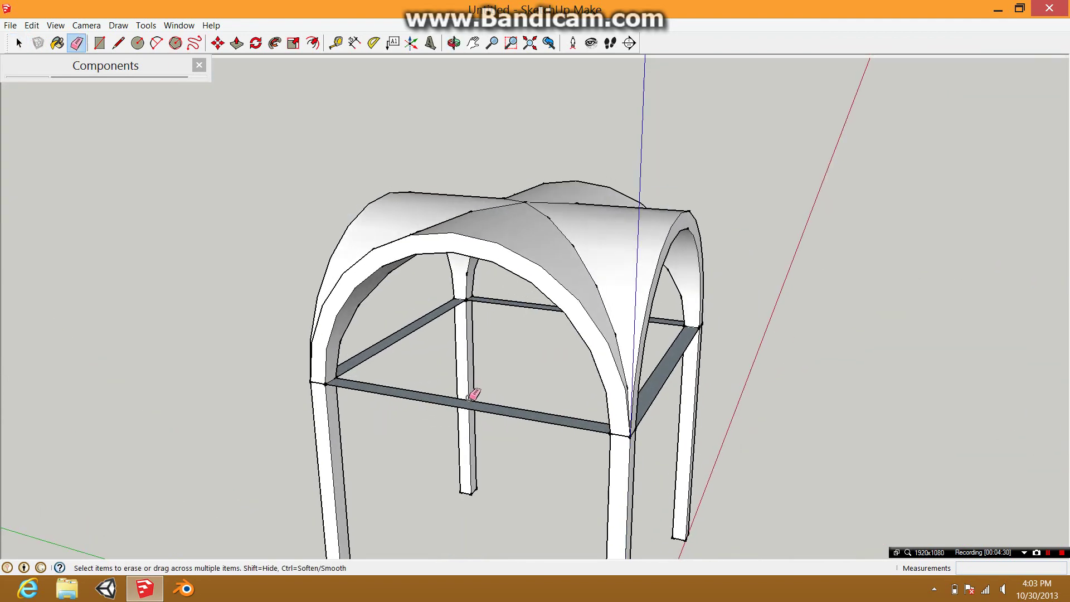
left_click(511, 403)
left_click(372, 351)
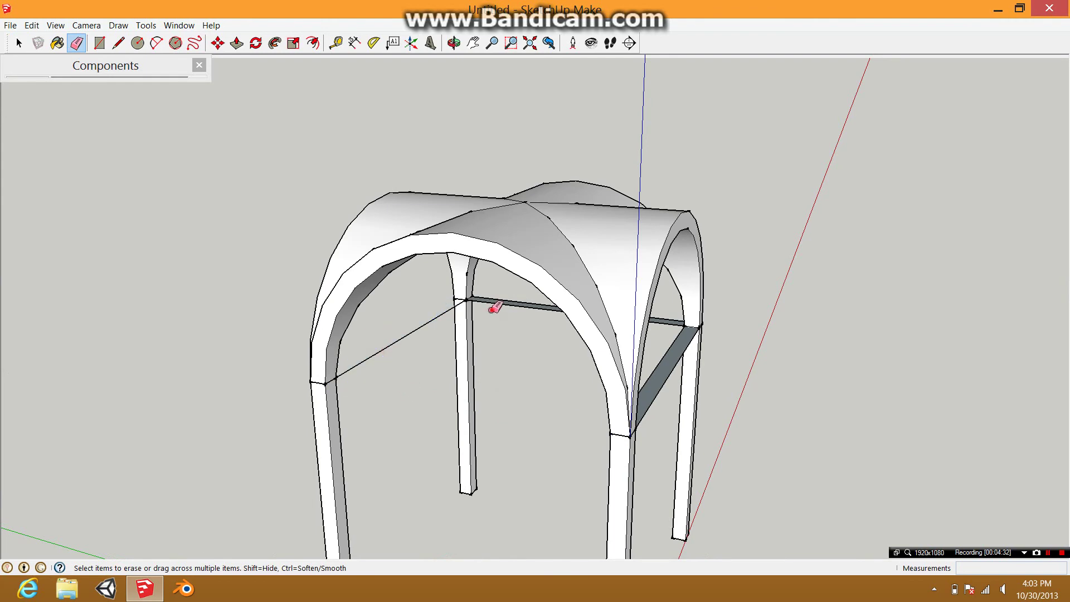
left_click(667, 390)
mouse_move(664, 390)
middle_mouse_down()
mouse_move(602, 425)
mouse_move(174, 370)
mouse_move(95, 322)
middle_mouse_up()
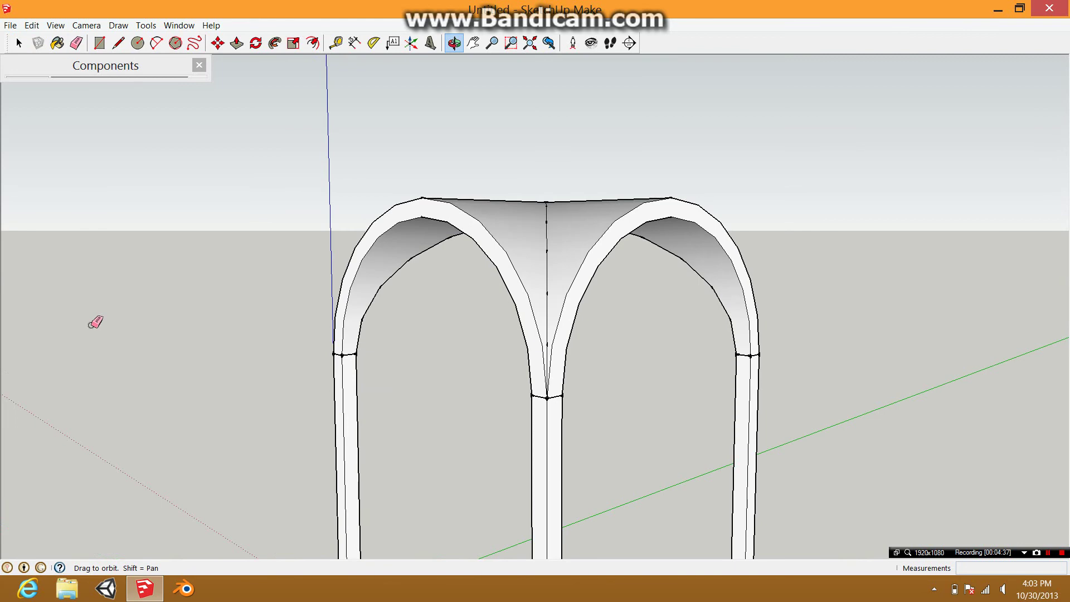
Step: Zoom out and box-select the vault together with all four pillars
scroll(774, 210, "down", 4)
middle_click_drag(775, 210, 485, 324)
mouse_move(688, 256)
middle_mouse_down()
mouse_move(366, 229)
mouse_move(334, 59)
mouse_move(630, 130)
mouse_move(530, 165)
middle_mouse_up()
key("space")
scroll(431, 530, "down", 3)
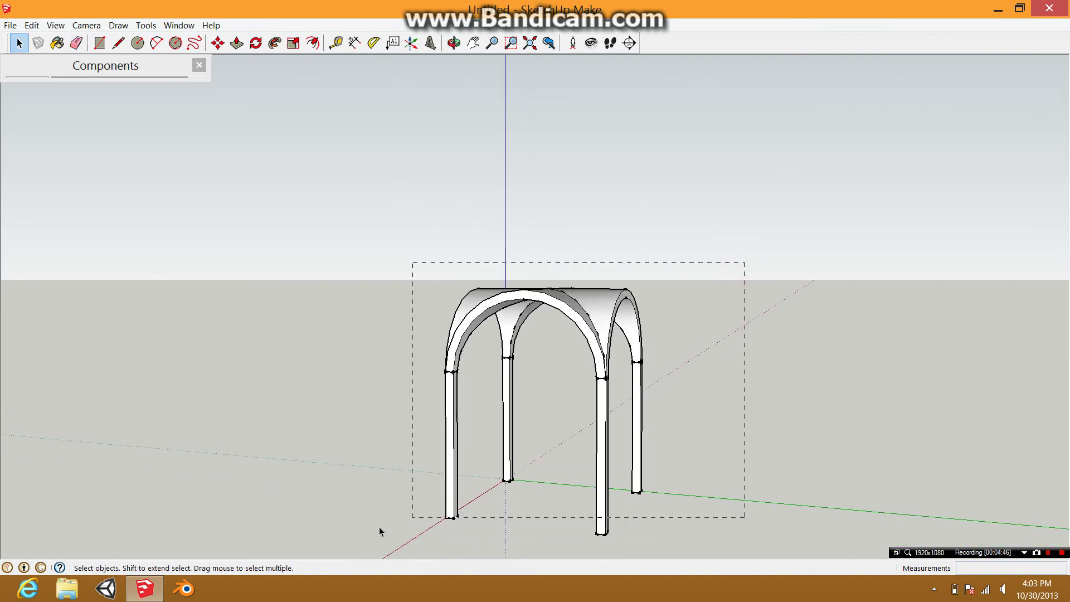
left_click_drag(380, 531, 414, 559)
Step: Make the selected canopy a component named 'dome' and orbit to inspect it
key("g")
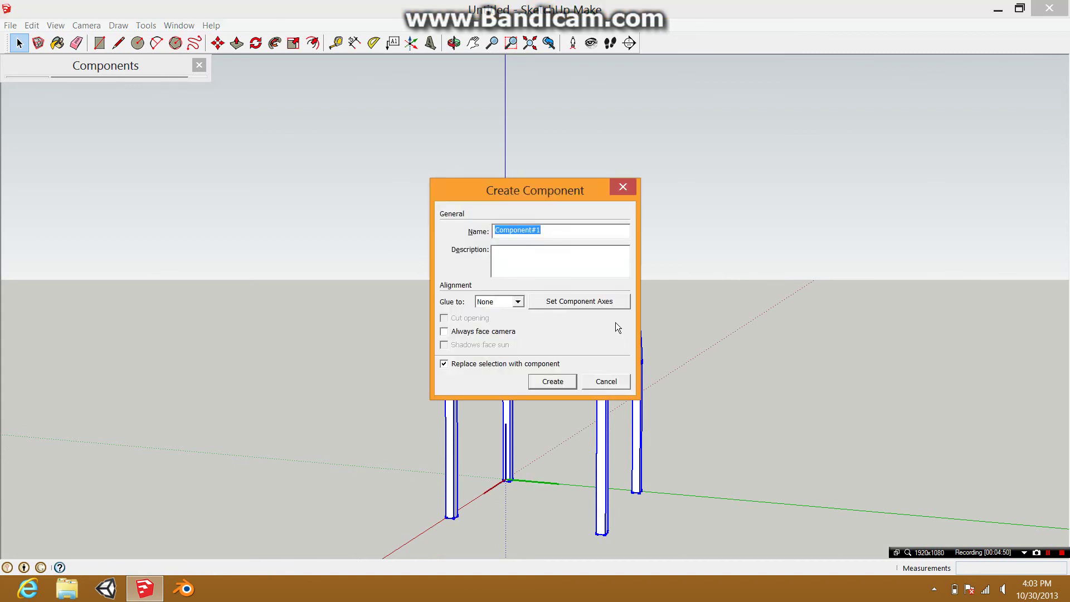
type("dome")
key("Return")
mouse_move(774, 278)
middle_mouse_down()
mouse_move(429, 318)
mouse_move(473, 323)
mouse_move(557, 270)
mouse_move(789, 255)
mouse_move(470, 206)
mouse_move(755, 284)
middle_mouse_up()
left_click(675, 474)
middle_click_drag(687, 461, 373, 479)
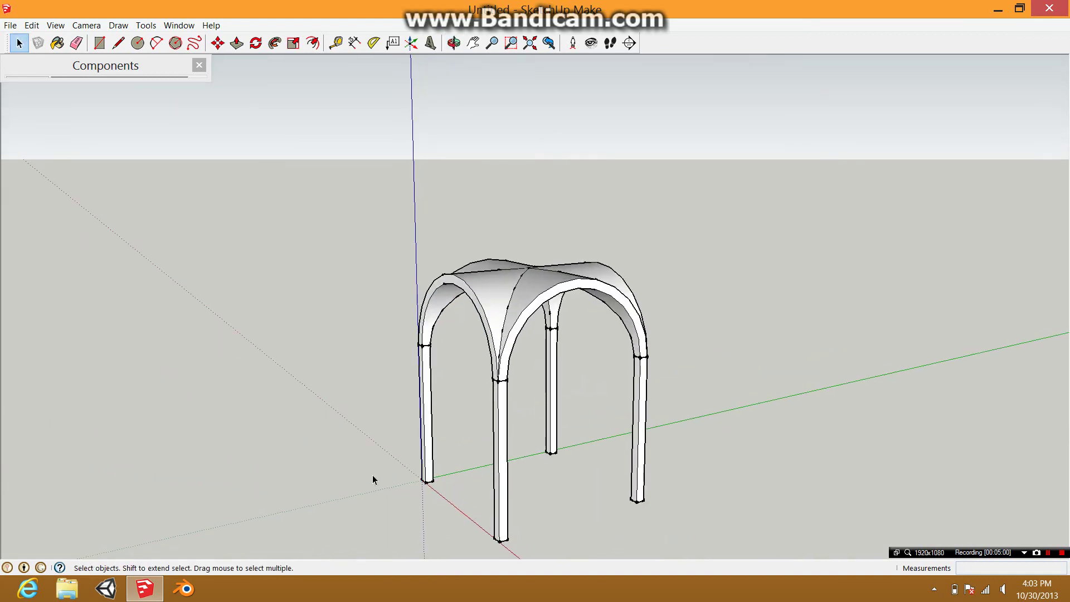